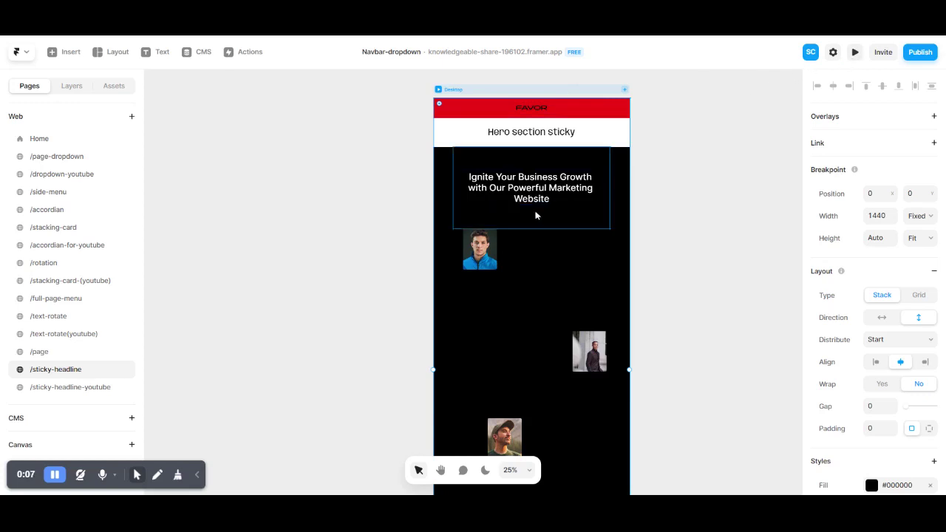
# Step: Preview the current page, scroll through it, and return to the editor
pyautogui.click(855, 53)
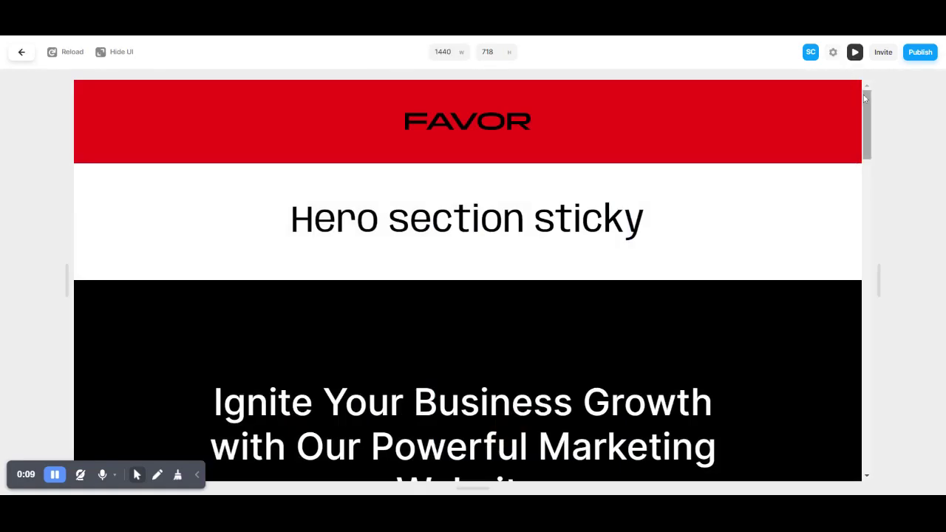
pyautogui.moveTo(865, 107); pyautogui.dragTo(846, 414)
pyautogui.click(22, 54)
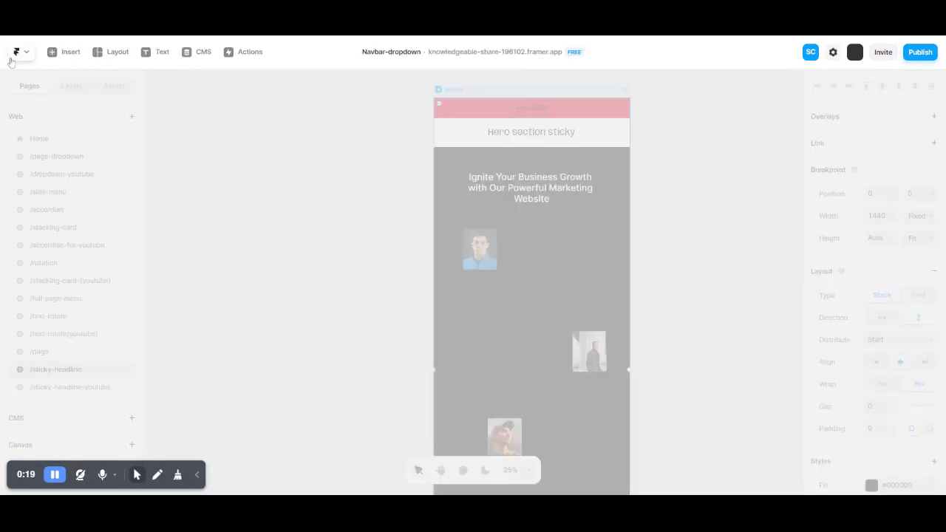
# Step: On the sticky-headline-youtube page, set the white section's height to 3000
pyautogui.click(82, 386)
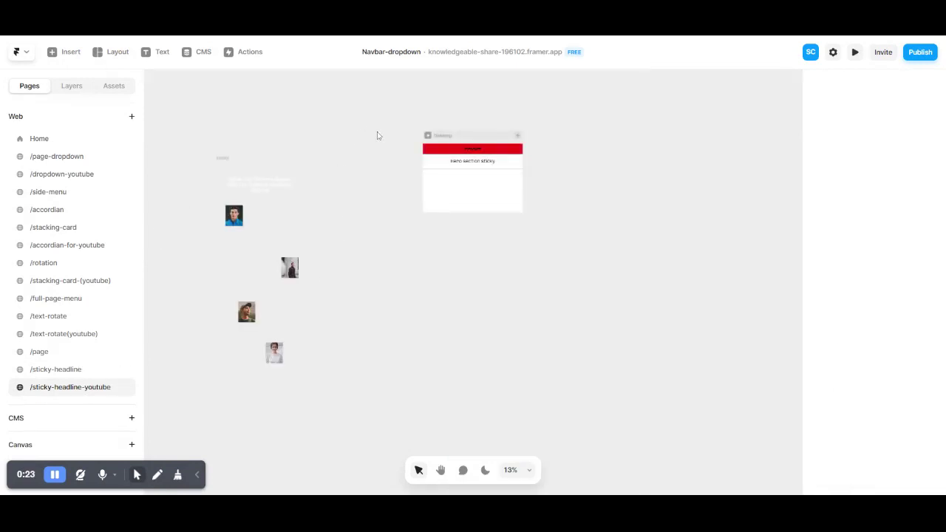
pyautogui.click(467, 201)
pyautogui.hscroll(-2, 268, 121)
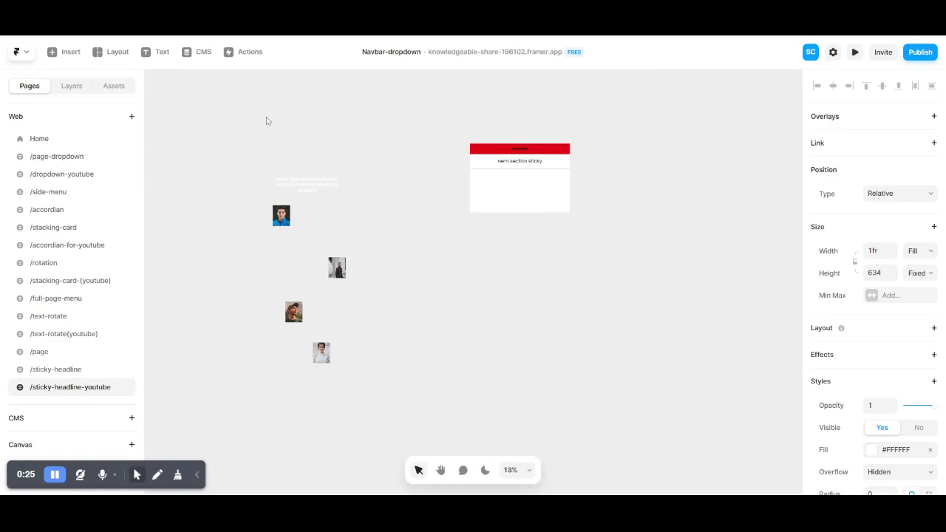
pyautogui.scroll(2, 264, 122)
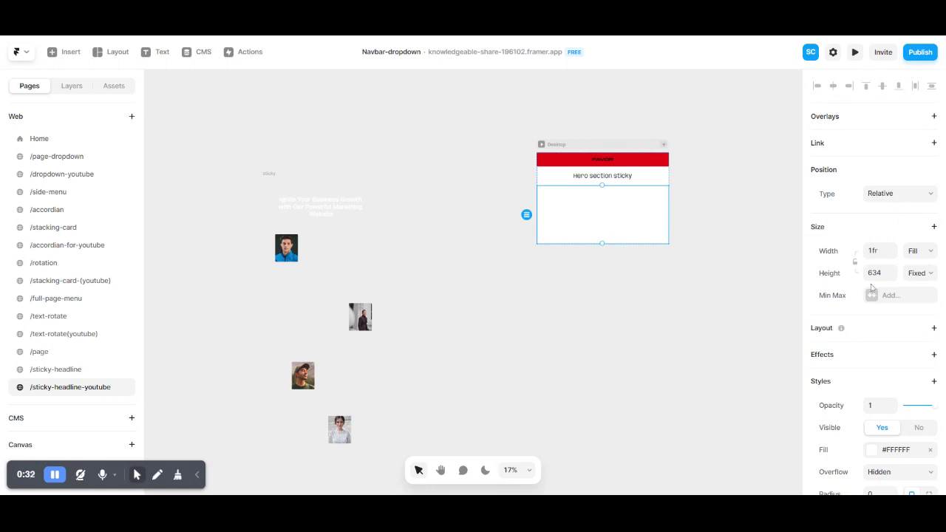
pyautogui.scroll(-2, 875, 266)
pyautogui.click(875, 255)
pyautogui.write('0')
pyautogui.press('Return')
pyautogui.click(872, 258)
pyautogui.write('300')
pyautogui.press('Return')
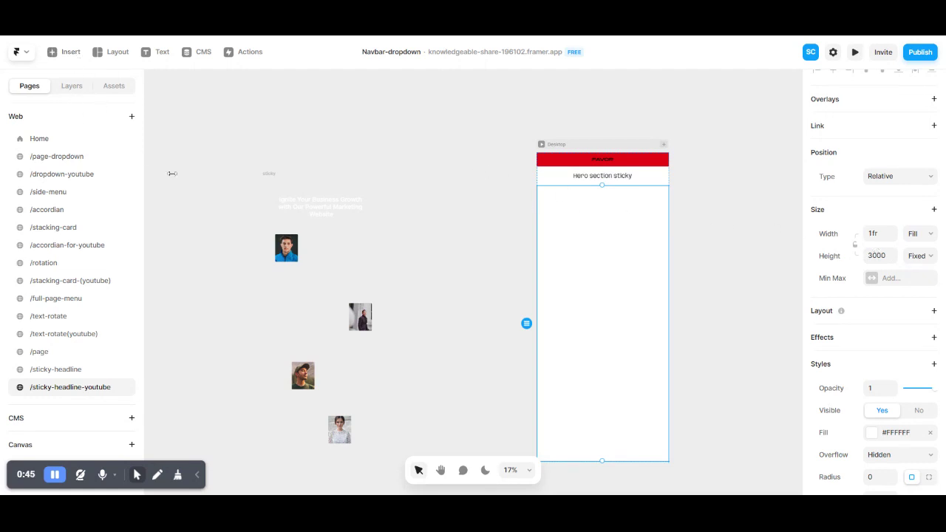
# Step: Move the headline onto the page frame and fill the tall section near-black #0F0F0F
pyautogui.moveTo(307, 208)
pyautogui.mouseDown()
pyautogui.moveTo(441, 200)
pyautogui.moveTo(559, 221)
pyautogui.mouseUp()
pyautogui.click(577, 314)
pyautogui.scroll(-1, 829, 421)
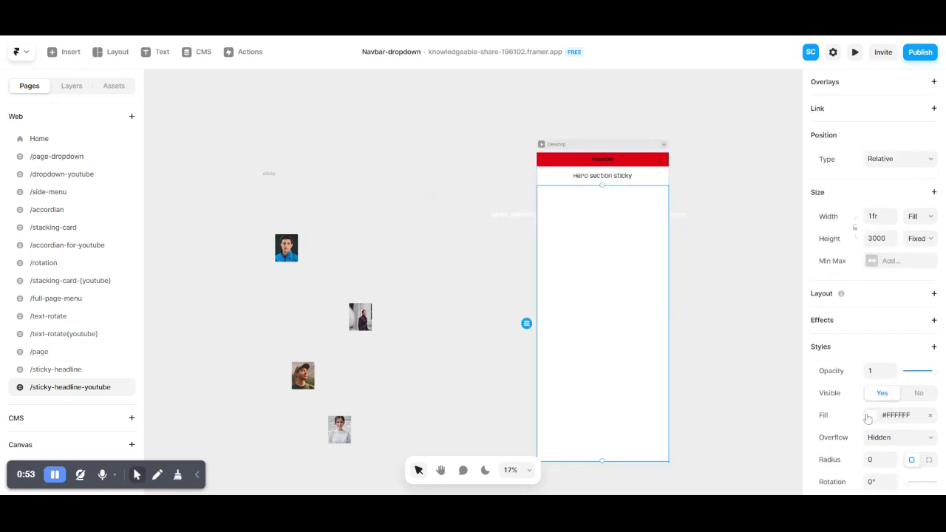
pyautogui.click(842, 414)
pyautogui.write('0F0F0F')
pyautogui.press('Return')
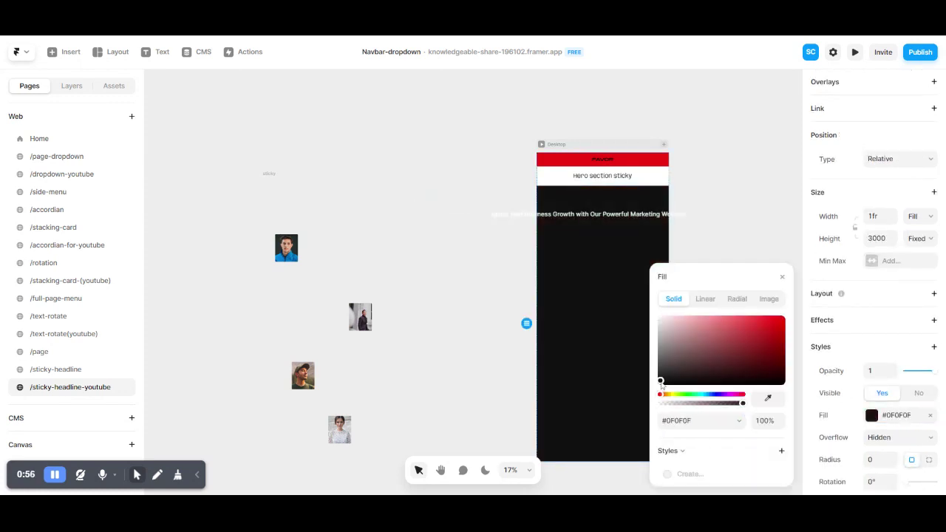
pyautogui.click(782, 278)
pyautogui.scroll(3, 606, 272)
pyautogui.click(488, 201)
# Step: Wrap the headline in a new frame with no fill, width and height set to Fit
pyautogui.moveTo(489, 202); pyautogui.dragTo(530, 204)
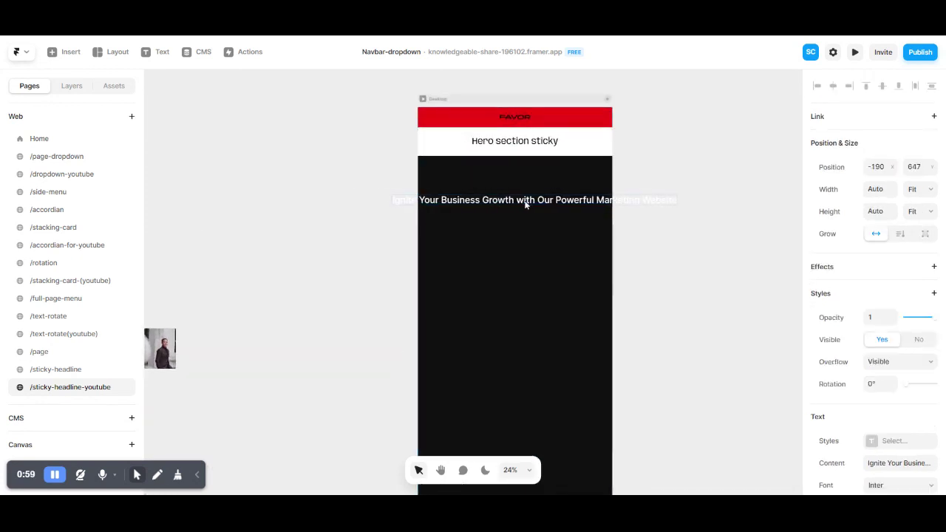
pyautogui.rightClick(525, 201)
pyautogui.click(567, 452)
pyautogui.scroll(-1, 887, 348)
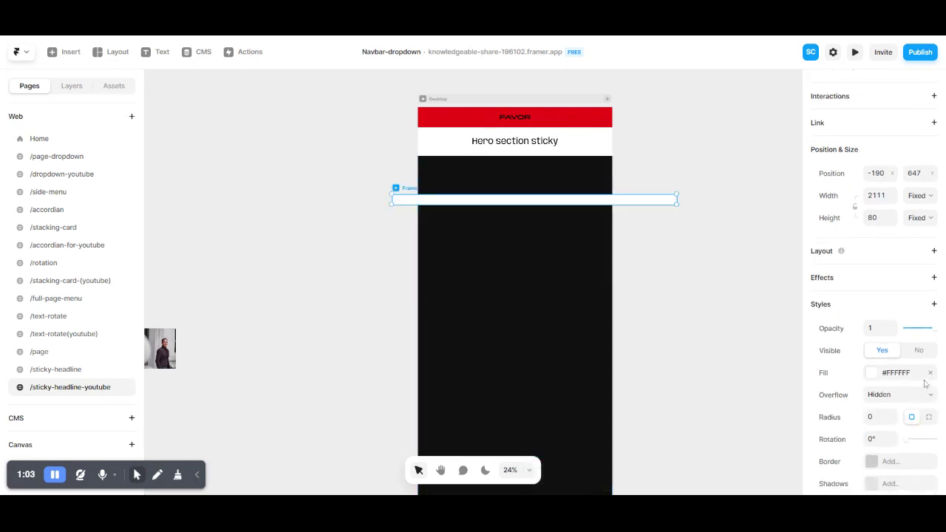
pyautogui.click(930, 373)
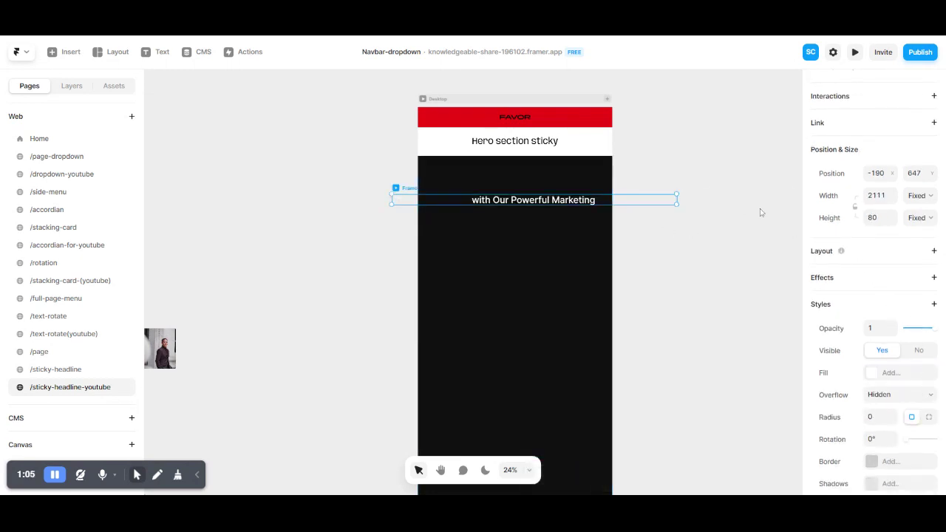
pyautogui.click(917, 196)
pyautogui.click(914, 235)
pyautogui.click(917, 218)
pyautogui.click(918, 266)
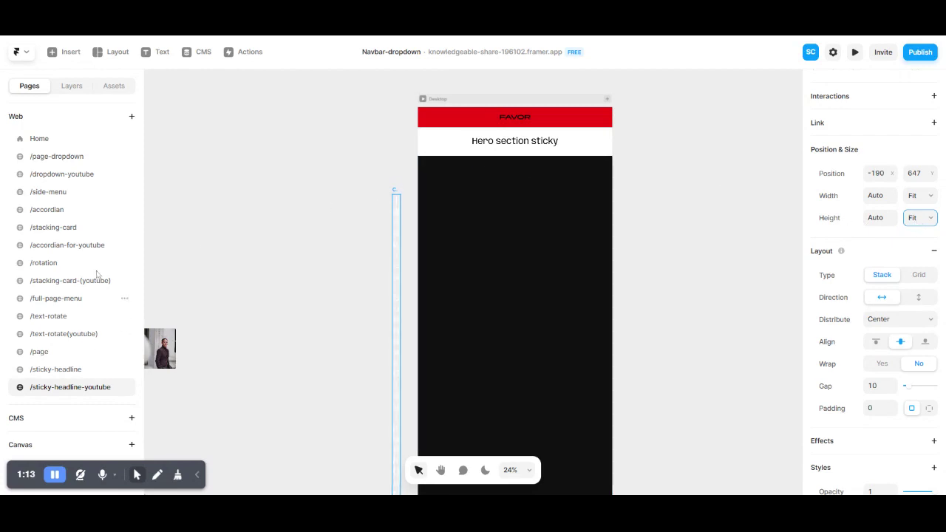
# Step: Nest the headline Columns inside the black Frame and give it a vertical stack layout
pyautogui.click(63, 87)
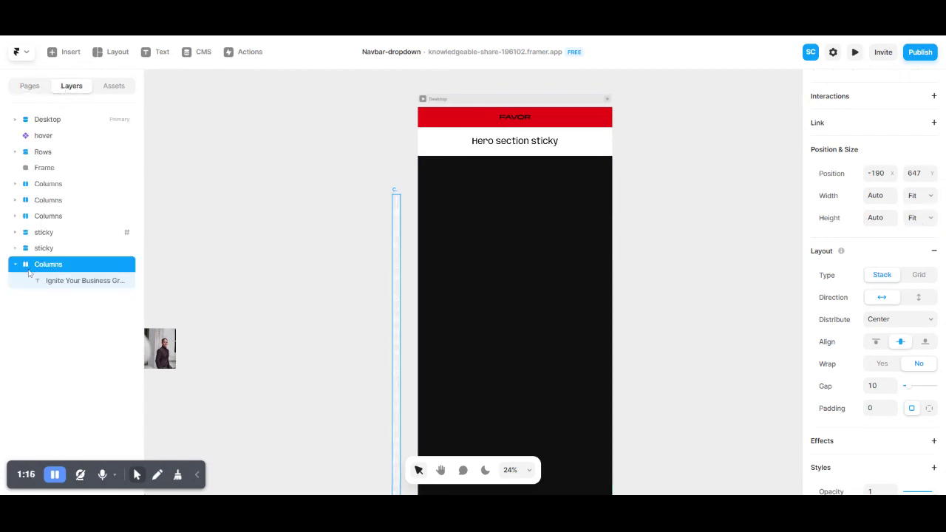
pyautogui.click(14, 270)
pyautogui.moveTo(45, 265)
pyautogui.mouseDown()
pyautogui.moveTo(61, 249)
pyautogui.moveTo(64, 264)
pyautogui.mouseUp()
pyautogui.click(534, 216)
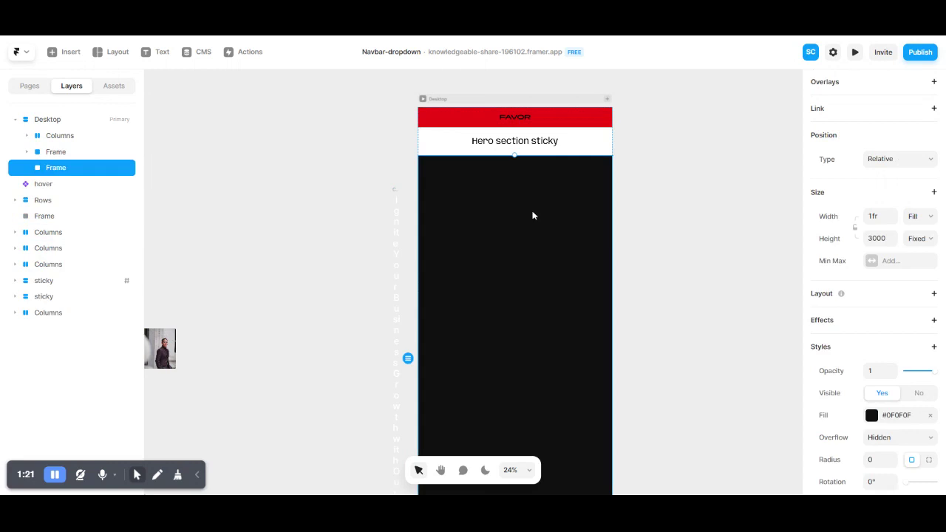
pyautogui.moveTo(55, 318); pyautogui.dragTo(93, 169)
pyautogui.click(93, 169)
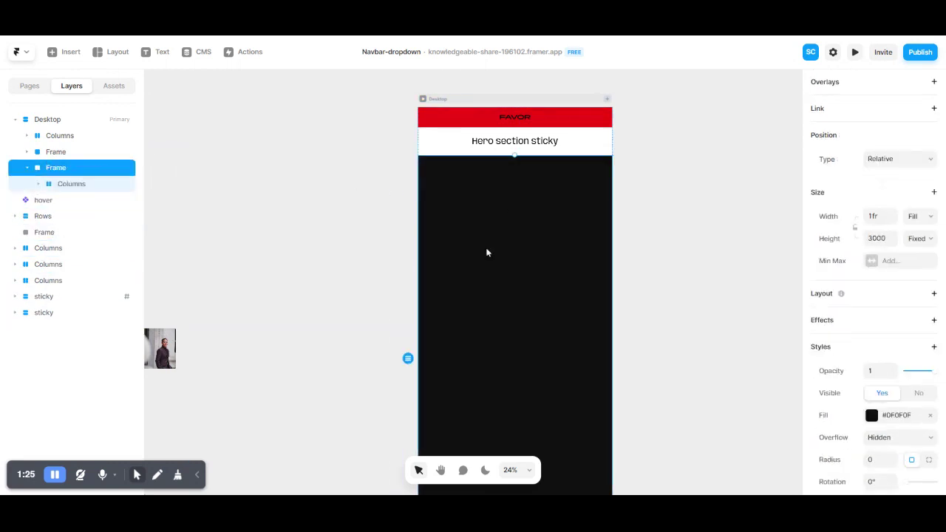
pyautogui.click(933, 293)
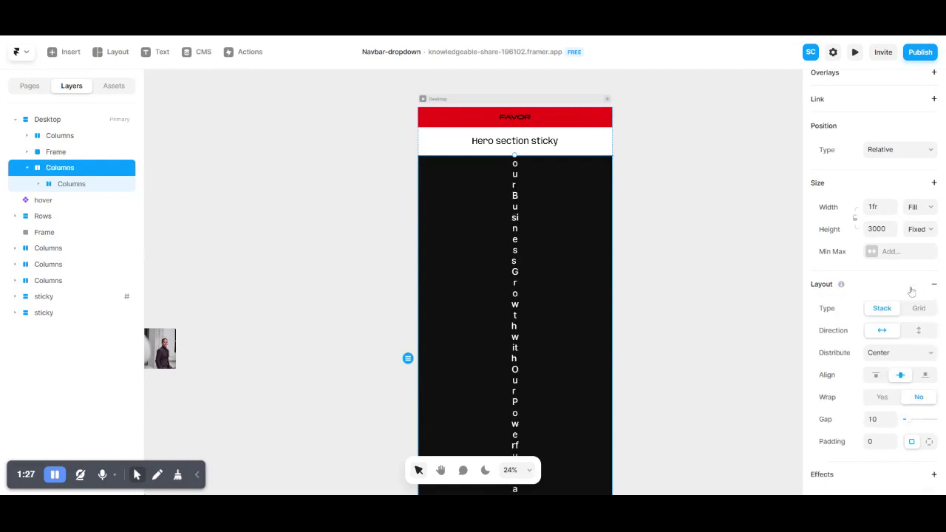
pyautogui.click(917, 334)
# Step: Make the headline Columns fill the full width at a fixed 600 height
pyautogui.click(71, 190)
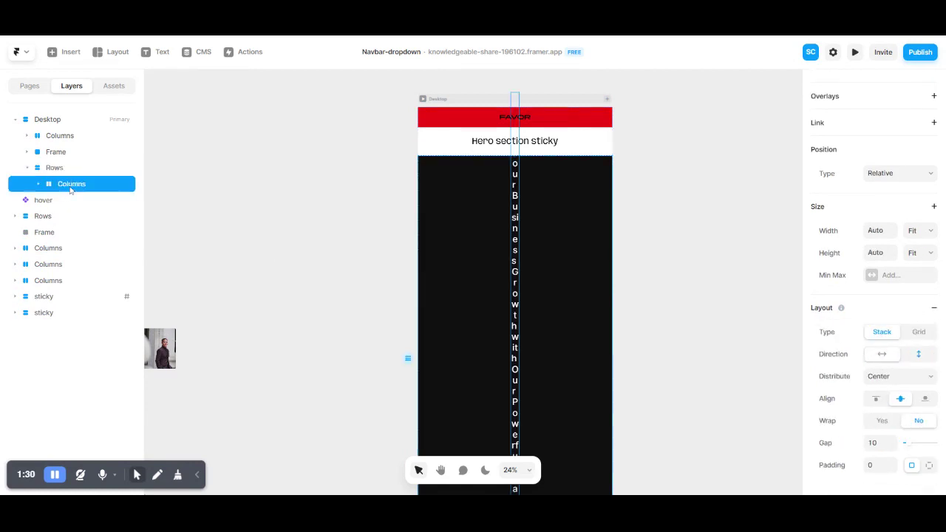
pyautogui.click(913, 235)
pyautogui.click(914, 267)
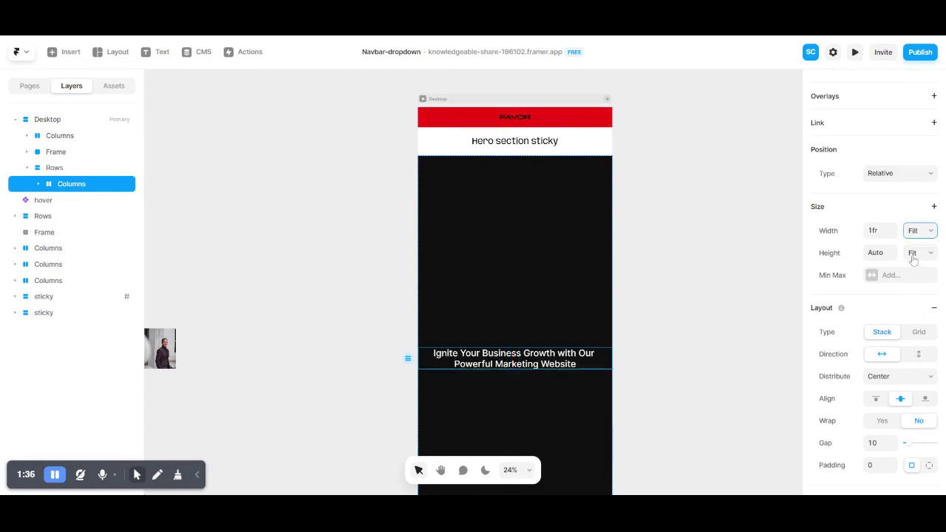
pyautogui.click(911, 253)
pyautogui.click(908, 269)
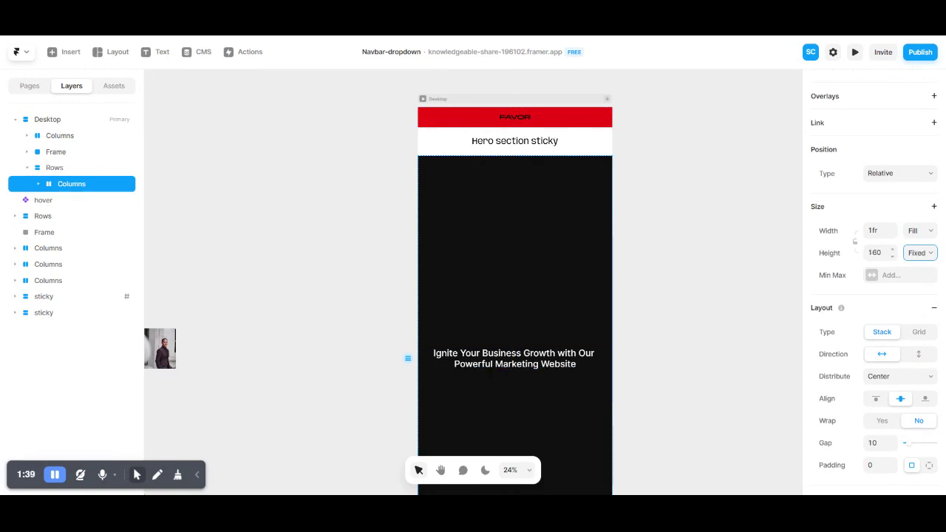
pyautogui.hotkey('shift', 'Tab')
pyautogui.write('600')
pyautogui.press('Return')
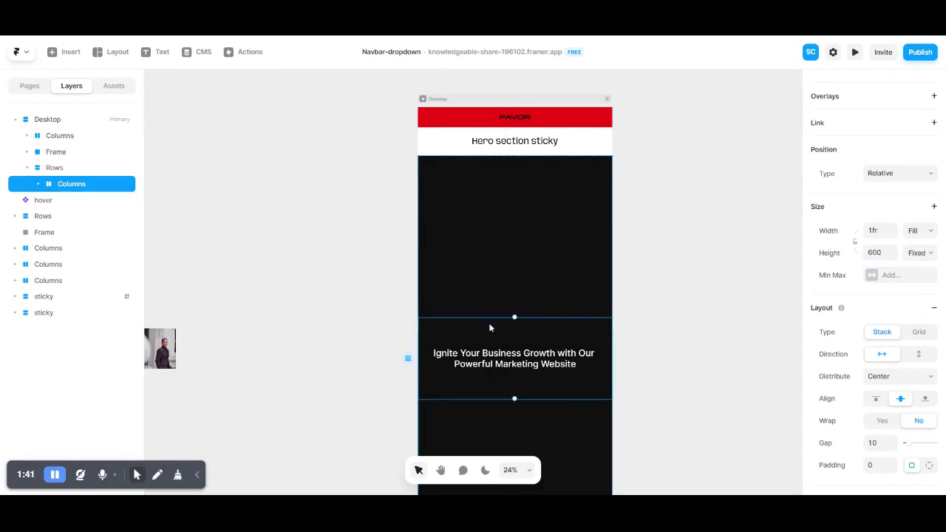
# Step: Distribute the Rows content to the top, cap the headline at 80% width, and make the band sticky
pyautogui.click(502, 275)
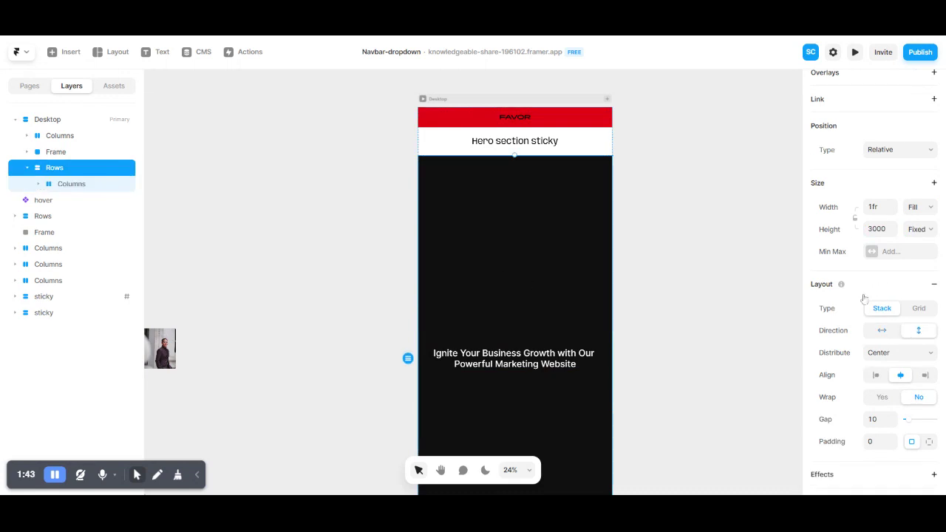
pyautogui.click(887, 353)
pyautogui.click(886, 366)
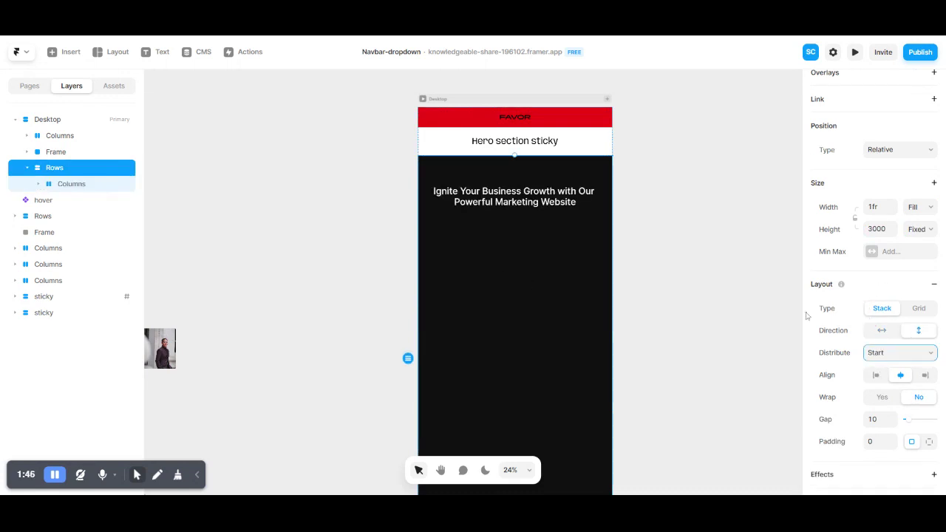
pyautogui.click(510, 203)
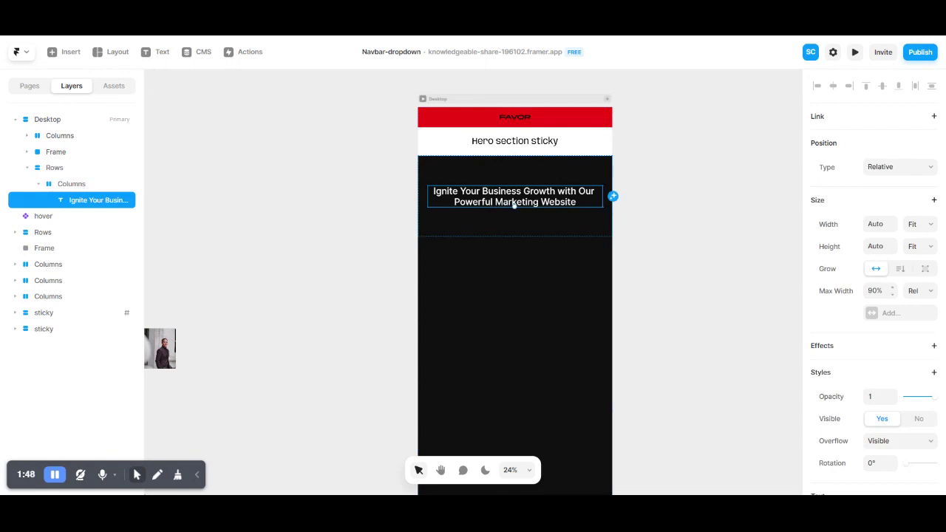
pyautogui.write('80')
pyautogui.press('Return')
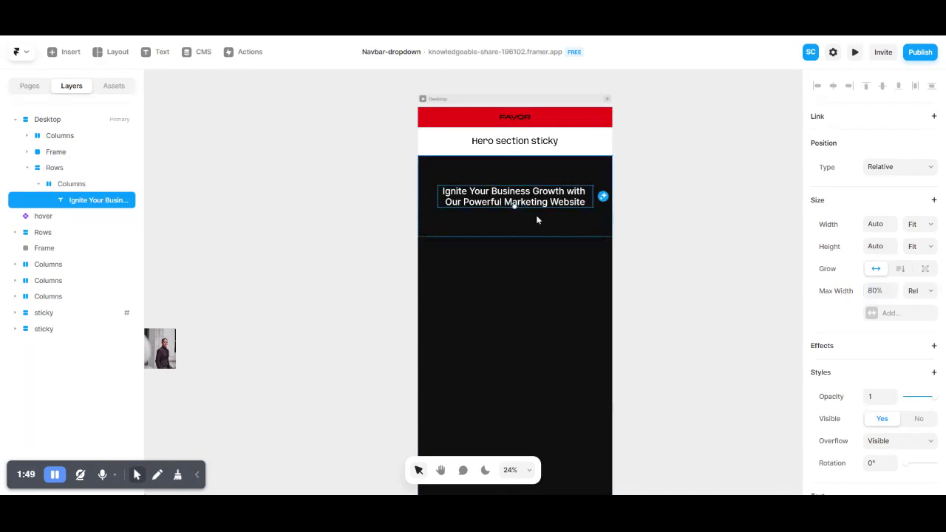
pyautogui.click(508, 177)
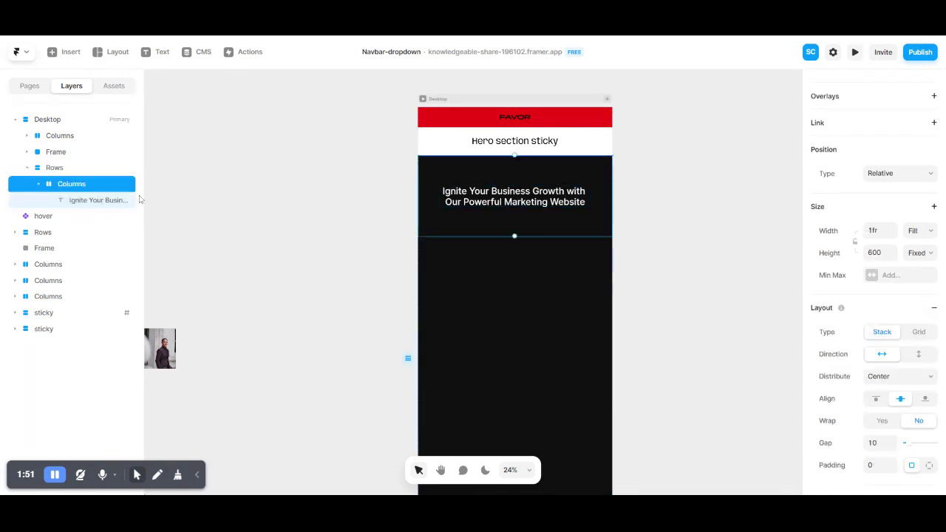
pyautogui.click(877, 176)
pyautogui.click(880, 222)
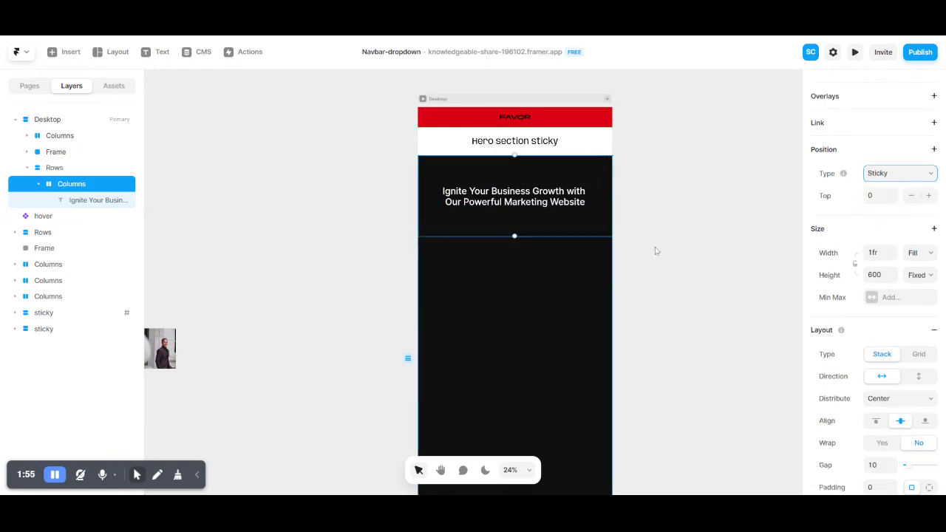
# Step: Drag the four portrait photos into the dark section, staggered left and right down its length
pyautogui.click(166, 353)
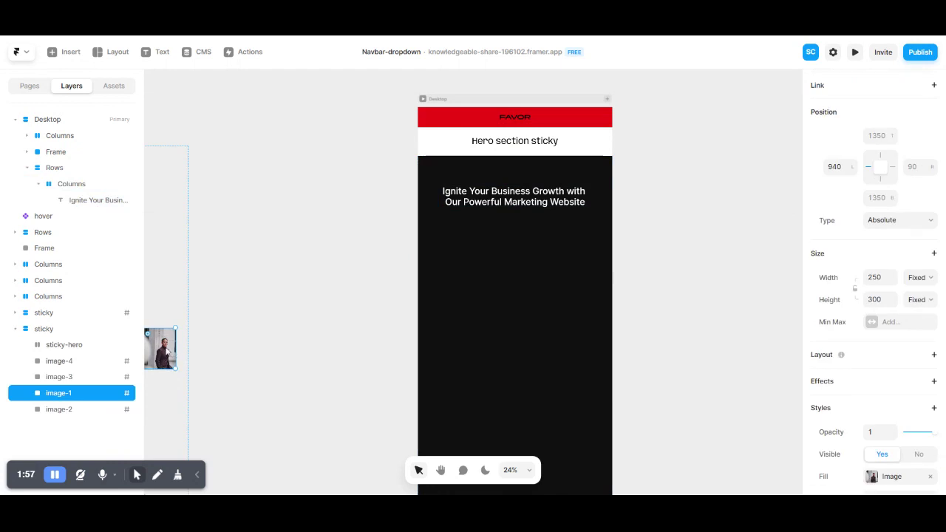
pyautogui.moveTo(166, 352); pyautogui.dragTo(569, 317)
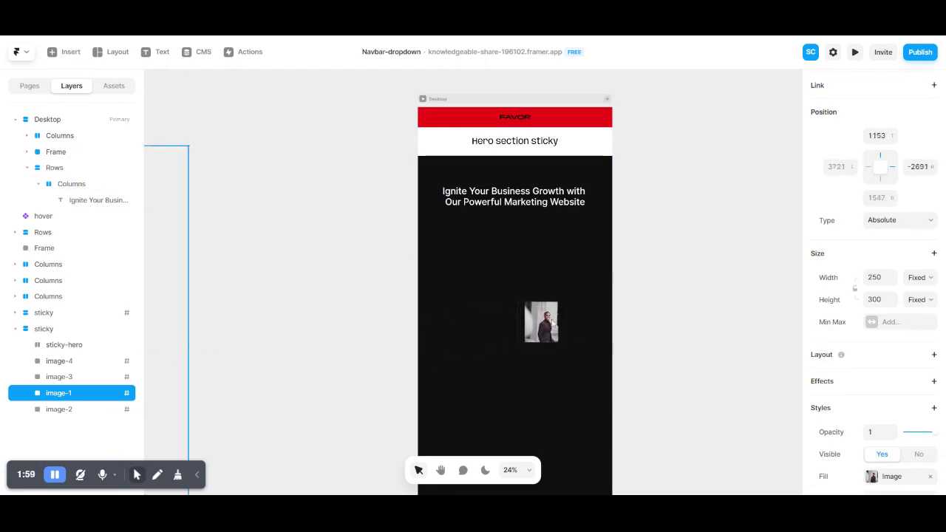
pyautogui.hscroll(-5, 324, 303)
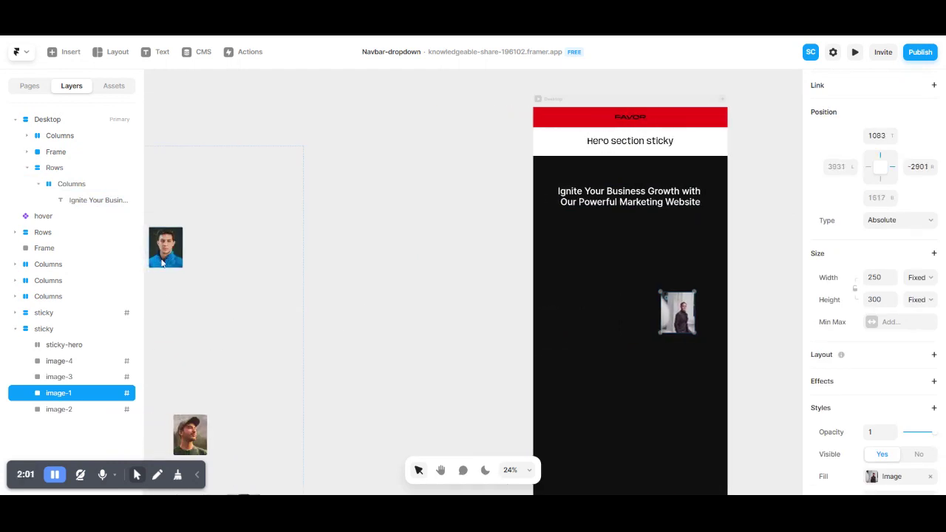
pyautogui.moveTo(169, 253); pyautogui.dragTo(586, 230)
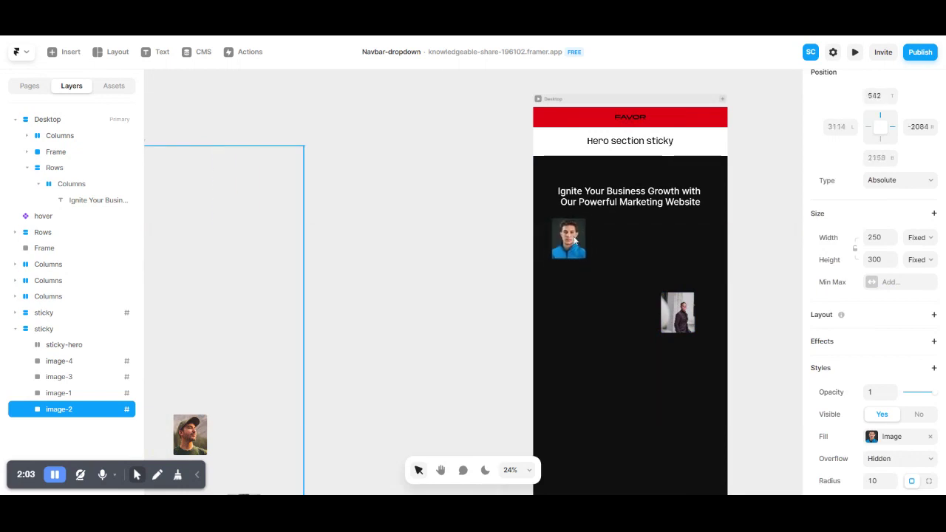
pyautogui.hscroll(-3, 202, 317)
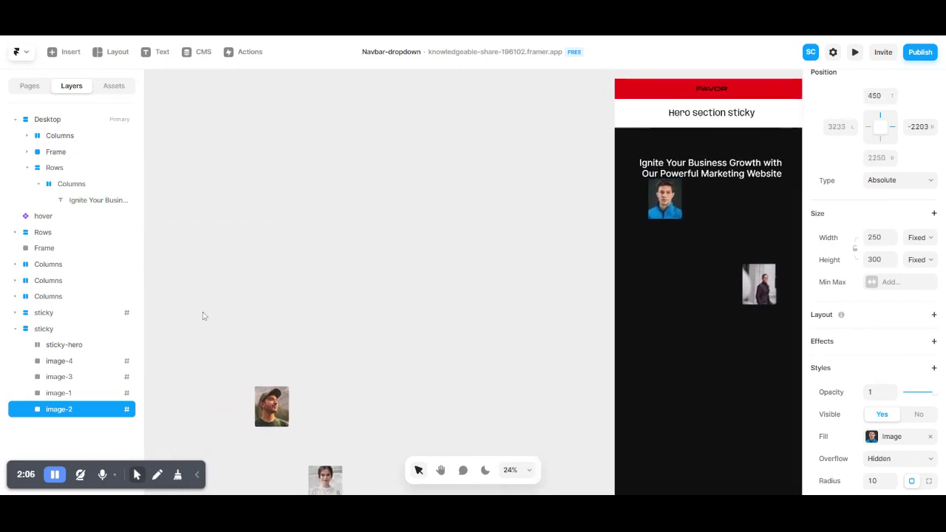
pyautogui.scroll(-4, 222, 318)
pyautogui.moveTo(260, 319); pyautogui.dragTo(674, 286)
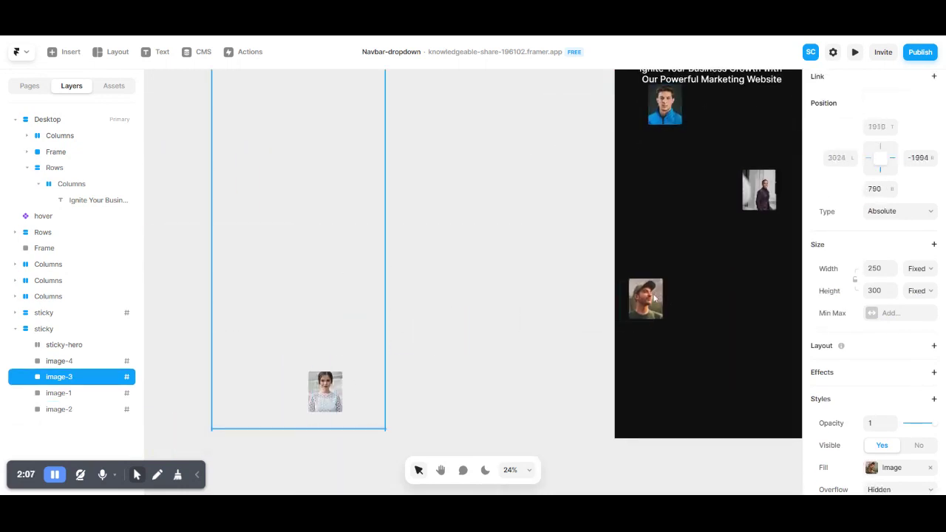
pyautogui.moveTo(319, 397)
pyautogui.mouseDown()
pyautogui.moveTo(499, 403)
pyautogui.moveTo(766, 374)
pyautogui.mouseUp()
pyautogui.hscroll(4, 385, 258)
pyautogui.scroll(2, 389, 268)
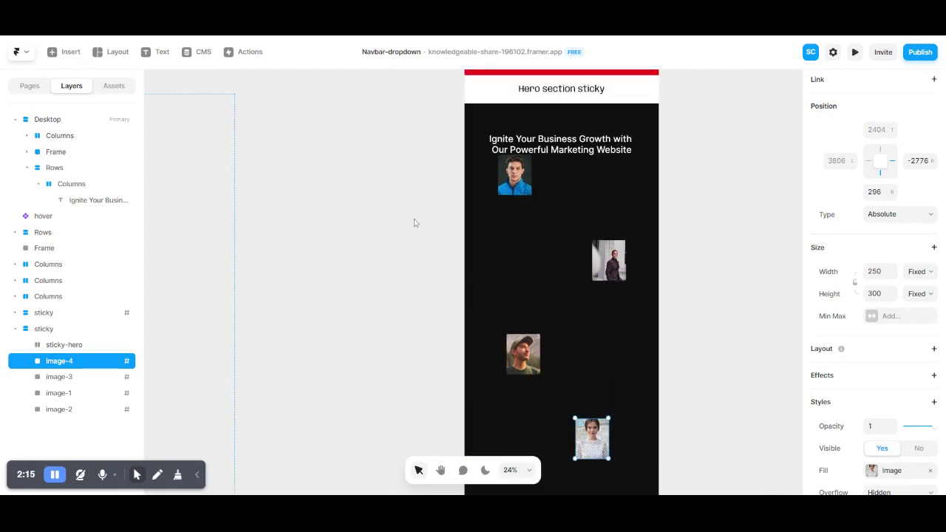
pyautogui.hscroll(2, 415, 224)
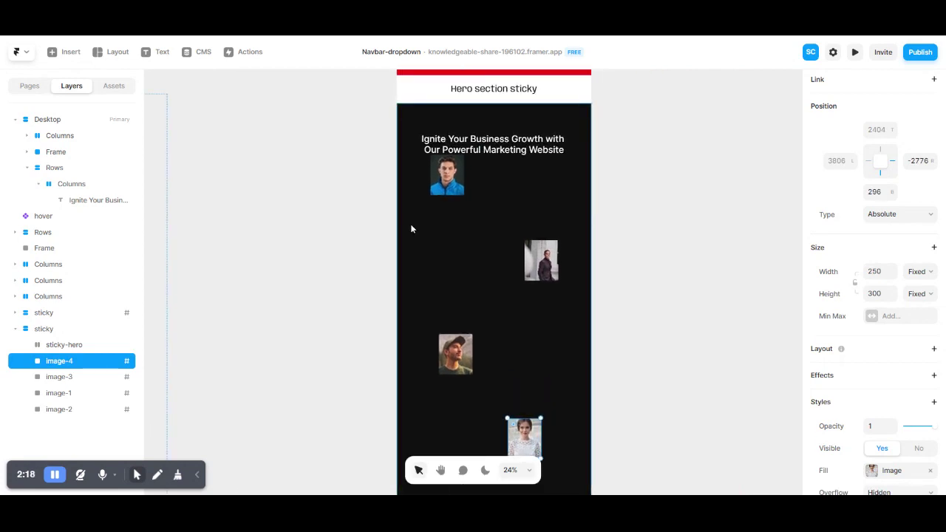
pyautogui.hscroll(2, 395, 214)
pyautogui.scroll(3, 363, 202)
pyautogui.scroll(1, 358, 222)
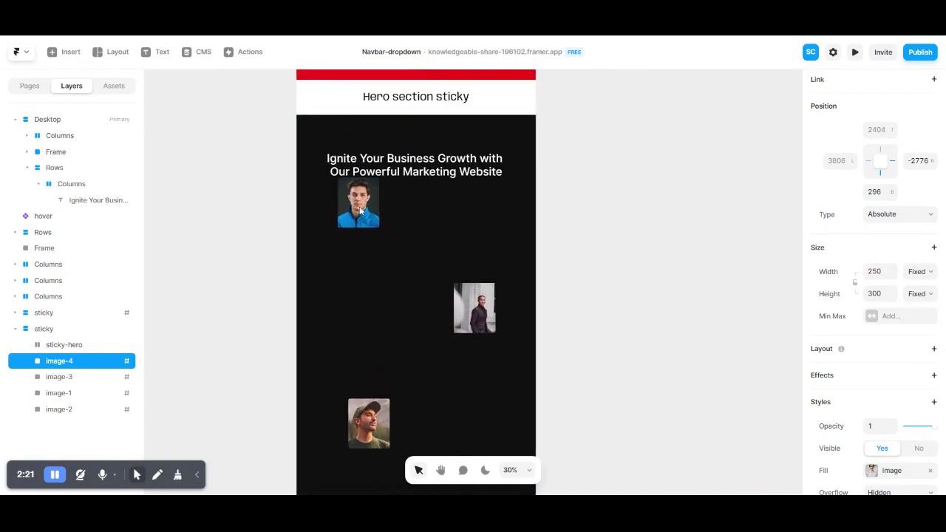
pyautogui.click(361, 211)
pyautogui.scroll(-2, 668, 366)
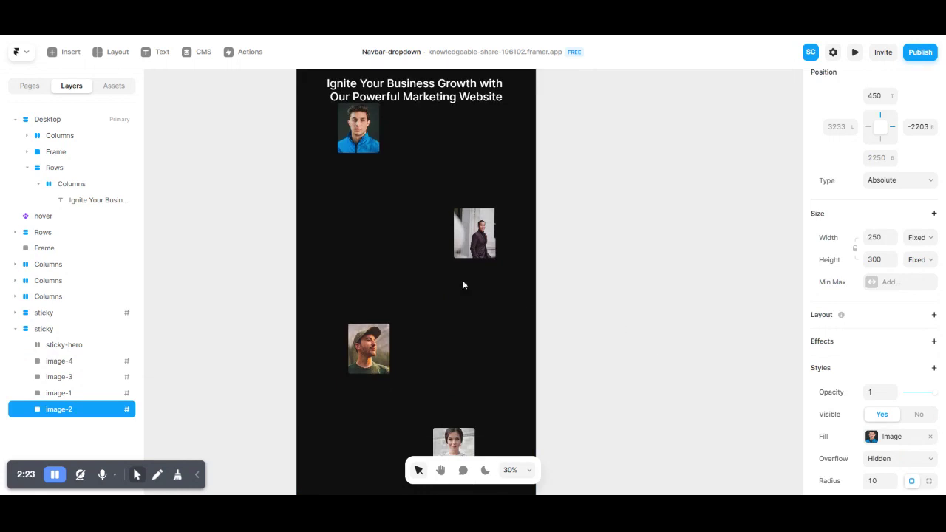
pyautogui.scroll(1, 333, 180)
pyautogui.scroll(1, 363, 219)
pyautogui.scroll(2, 363, 220)
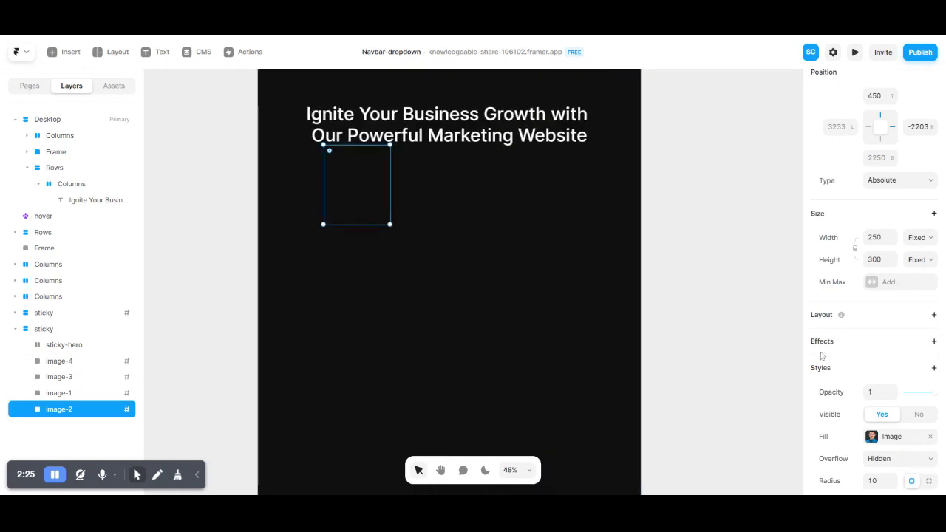
pyautogui.scroll(-3, 828, 359)
pyautogui.scroll(-1, 830, 362)
pyautogui.moveTo(880, 360)
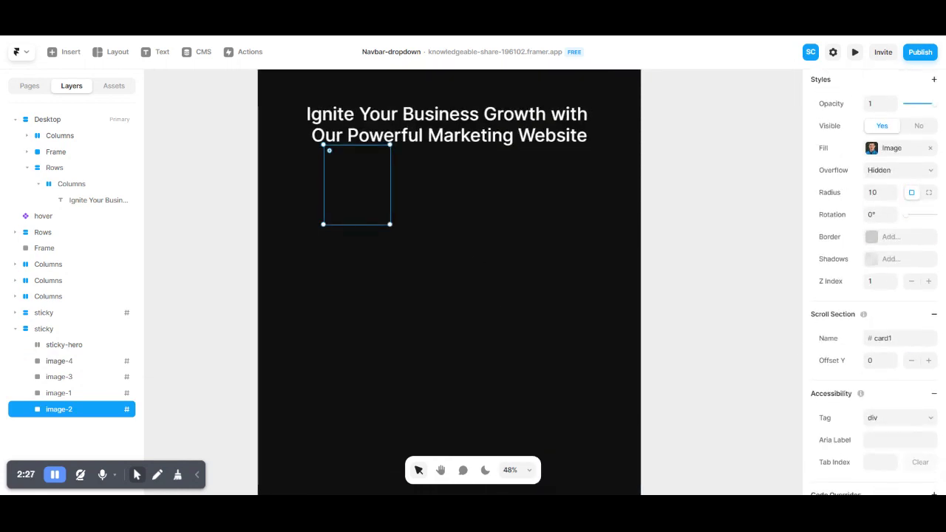
pyautogui.scroll(-2, 298, 230)
pyautogui.scroll(-2, 344, 300)
pyautogui.scroll(-2, 345, 300)
pyautogui.scroll(-2, 284, 236)
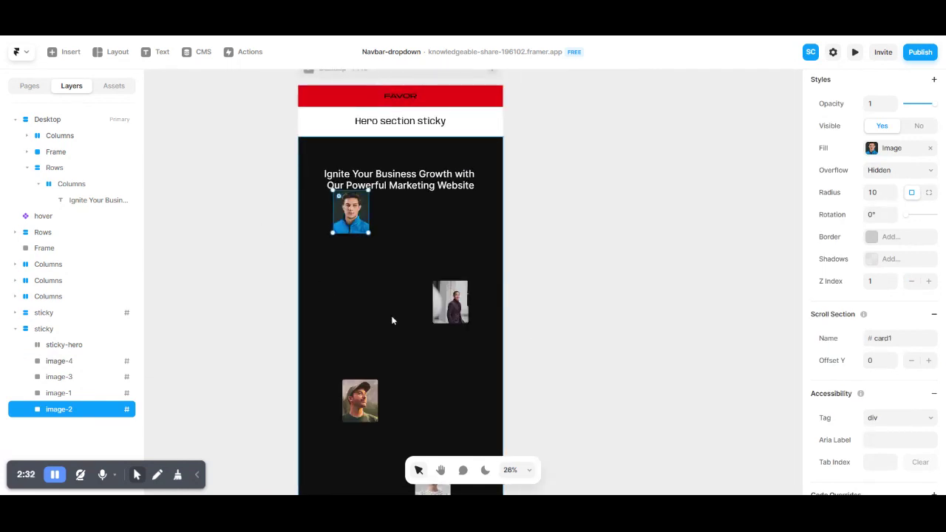
pyautogui.click(458, 314)
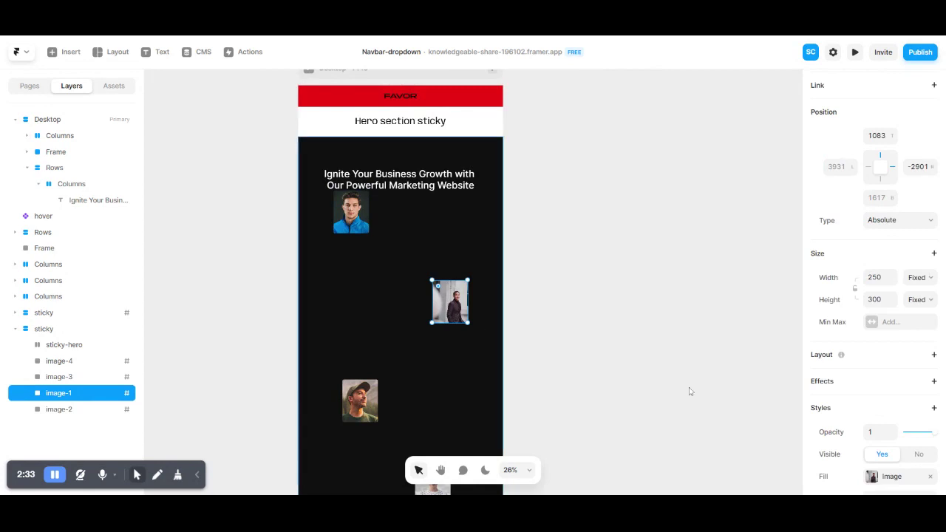
pyautogui.scroll(-2, 845, 397)
pyautogui.scroll(1, 845, 397)
pyautogui.scroll(-5, 845, 397)
pyautogui.scroll(-1, 845, 397)
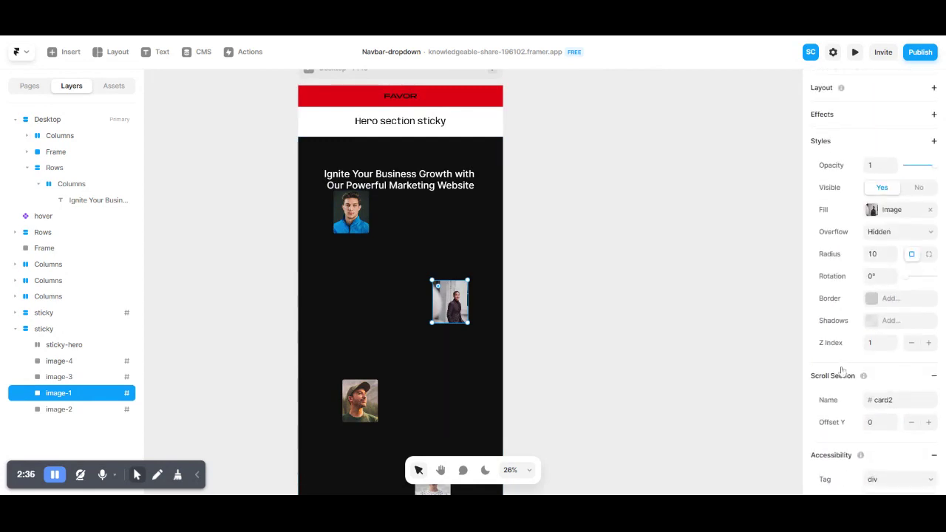
pyautogui.scroll(-2, 321, 365)
pyautogui.scroll(-1, 321, 364)
pyautogui.click(359, 299)
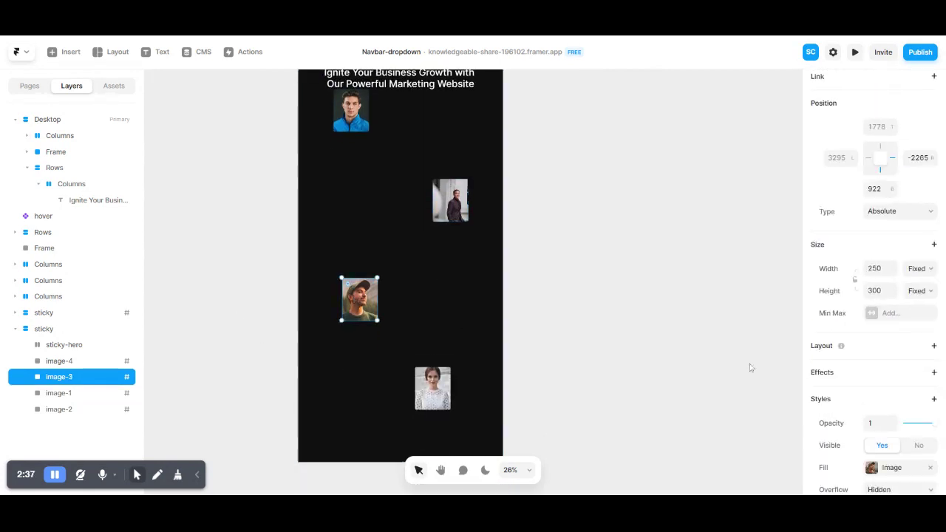
pyautogui.scroll(-2, 862, 422)
pyautogui.scroll(-1, 862, 423)
pyautogui.scroll(-2, 862, 423)
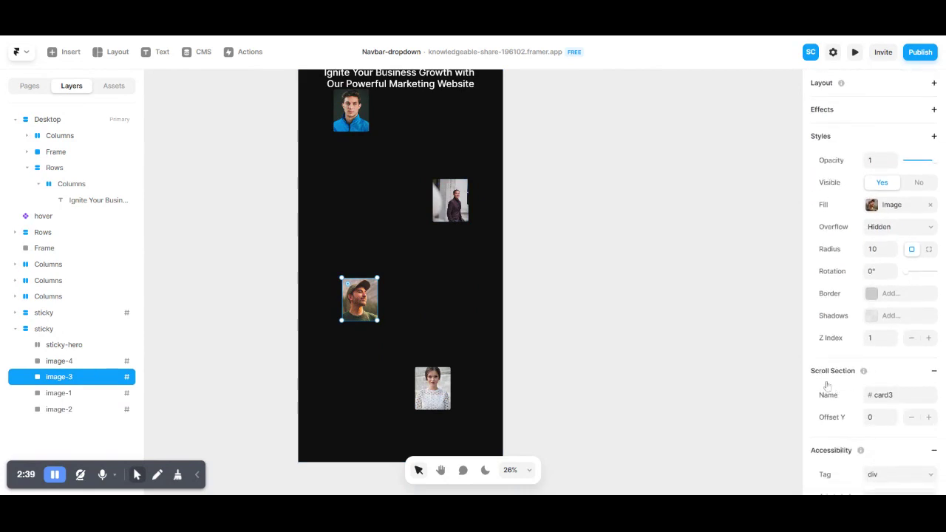
pyautogui.click(432, 389)
pyautogui.click(560, 319)
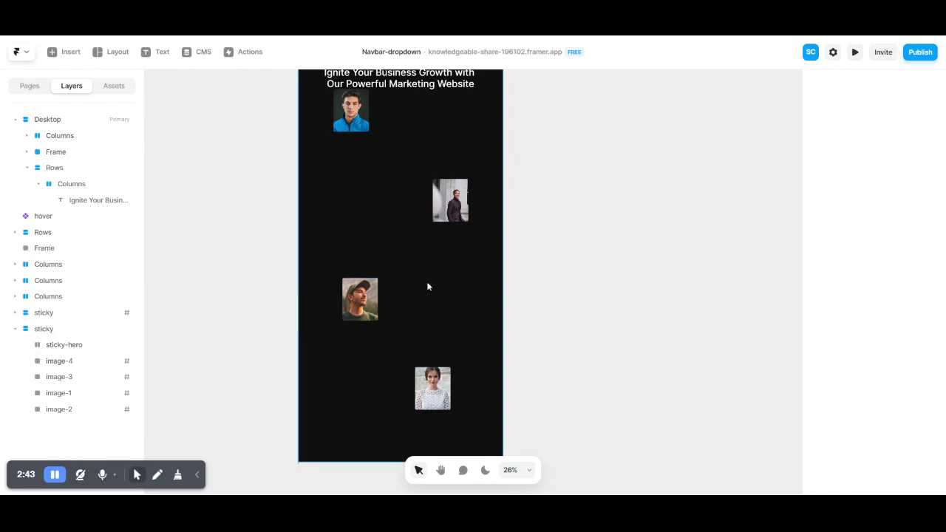
pyautogui.scroll(3, 392, 287)
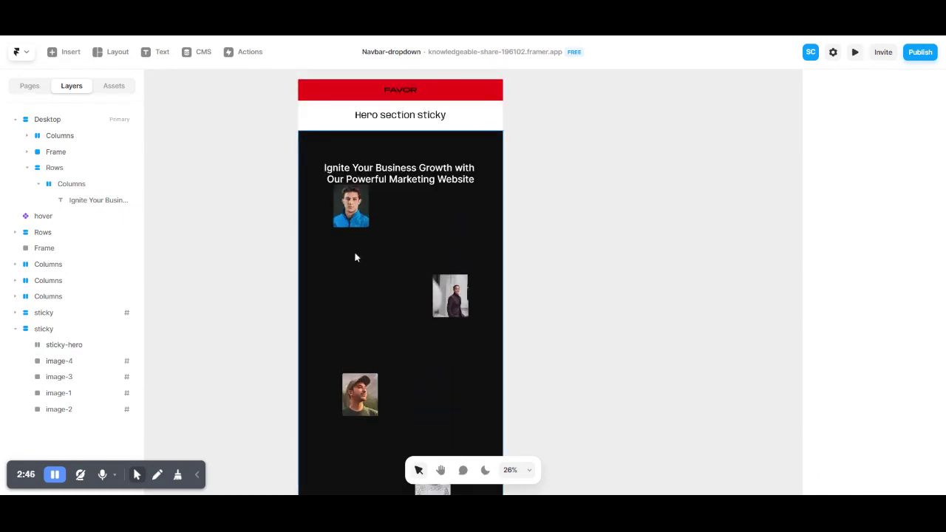
pyautogui.click(355, 216)
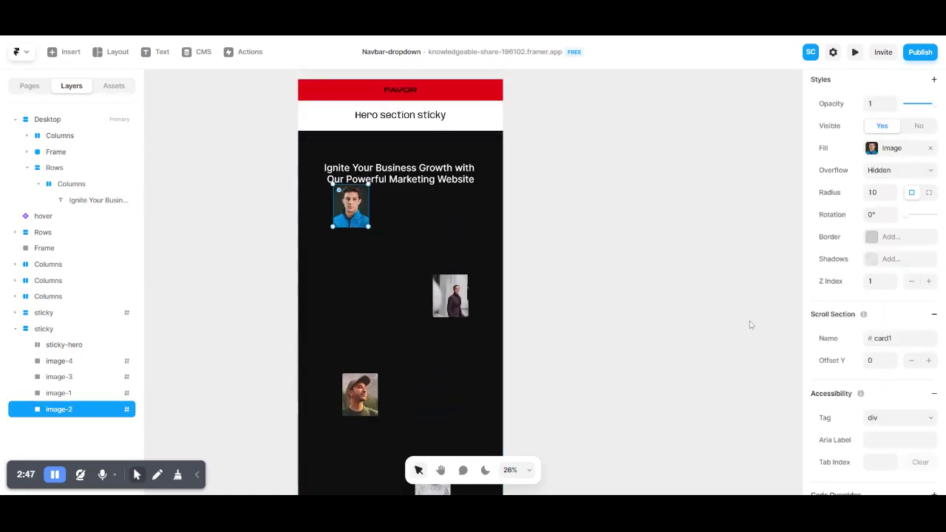
pyautogui.scroll(3, 829, 340)
pyautogui.scroll(2, 865, 290)
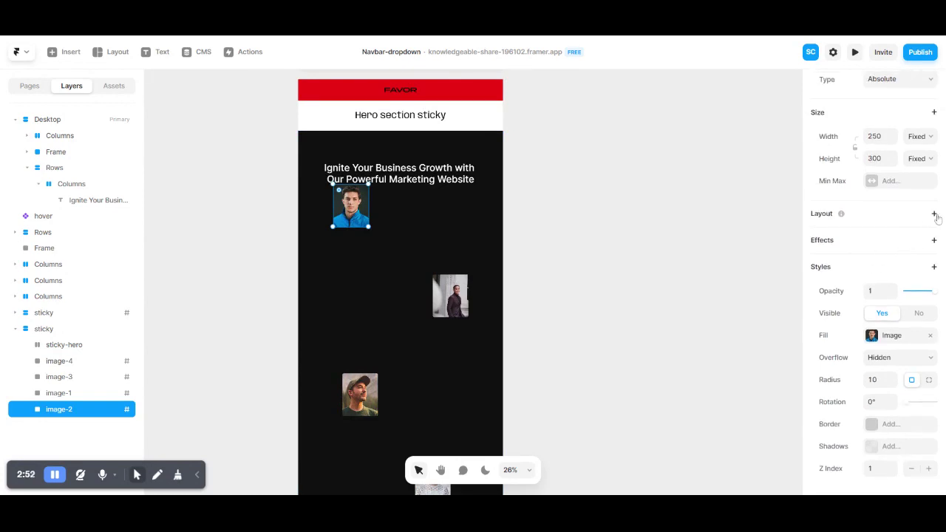
# Step: Add an Appear effect triggered when section #card1 reaches mid-viewport, with no exit
pyautogui.click(934, 240)
pyautogui.click(886, 251)
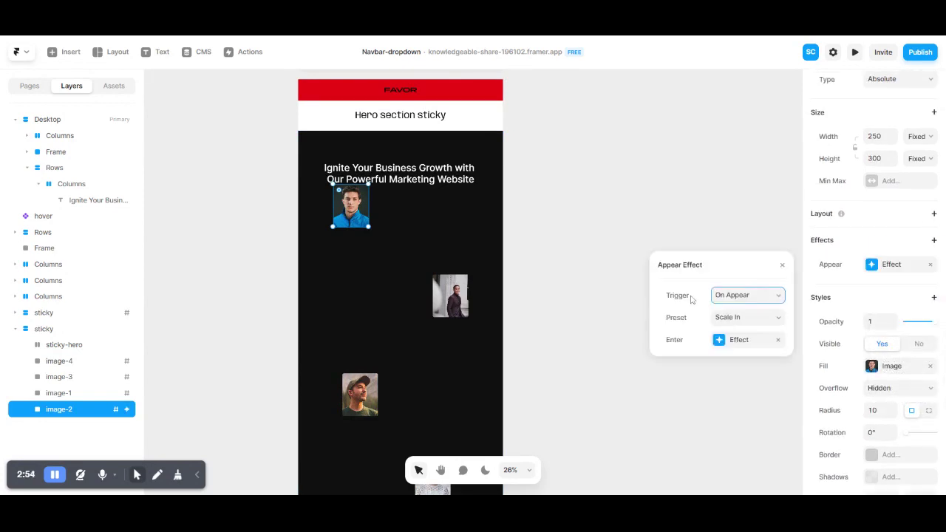
pyautogui.click(737, 309)
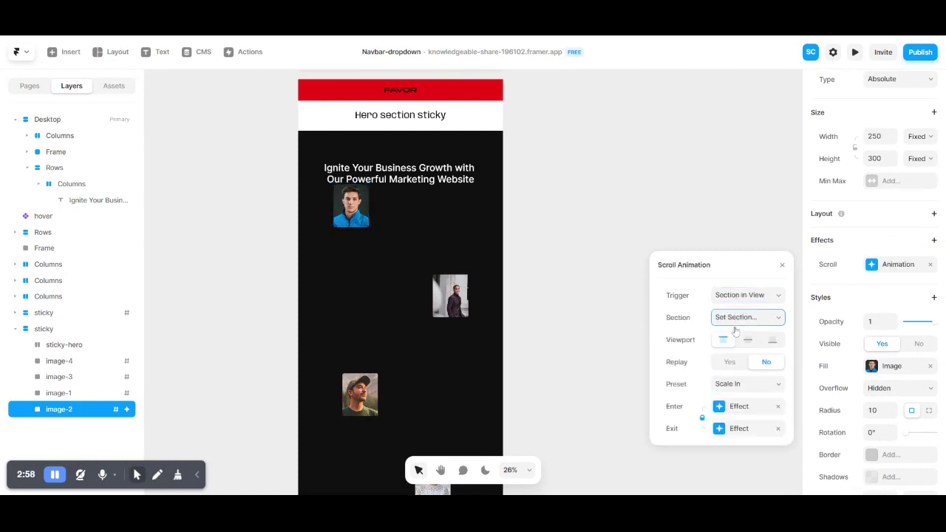
pyautogui.click(742, 369)
pyautogui.click(748, 342)
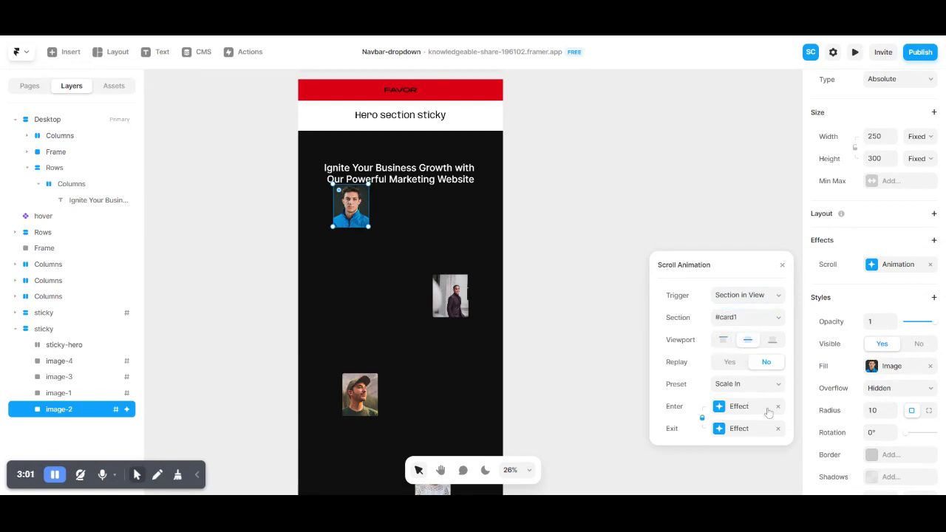
pyautogui.click(778, 429)
# Step: Set the entrance to start at 0.5 opacity with an 80° 3D Y rotation
pyautogui.click(719, 411)
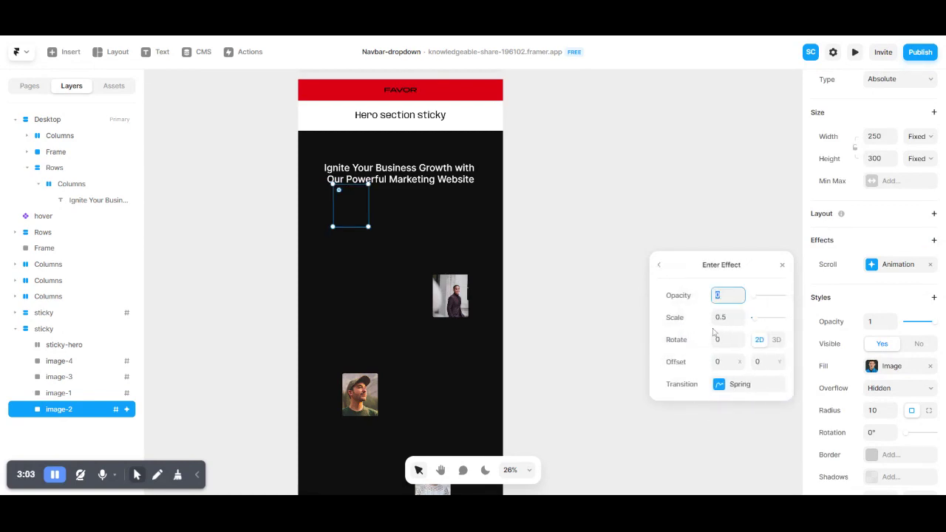
pyautogui.press('Return')
pyautogui.click(774, 348)
pyautogui.click(744, 361)
pyautogui.write('0')
pyautogui.press('Return')
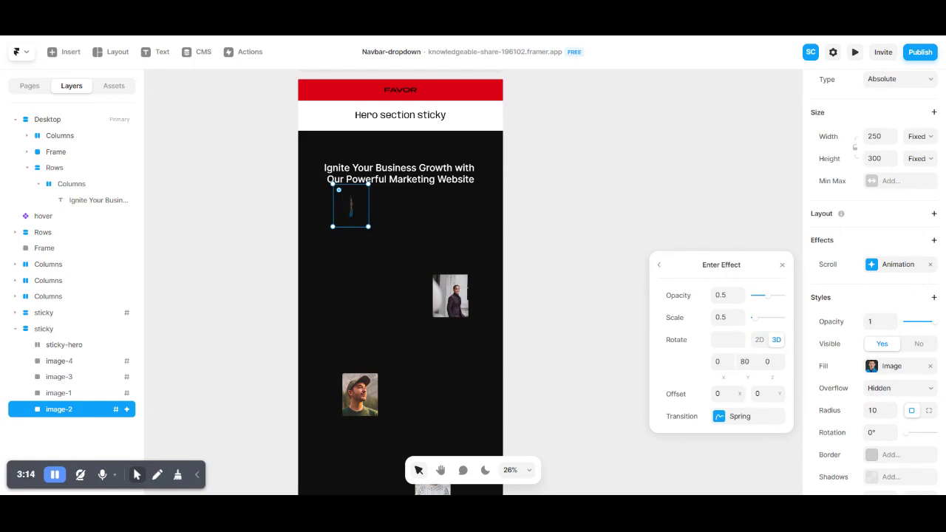
# Step: Give the entrance an Ease Out transition lasting 0.9 seconds
pyautogui.click(721, 417)
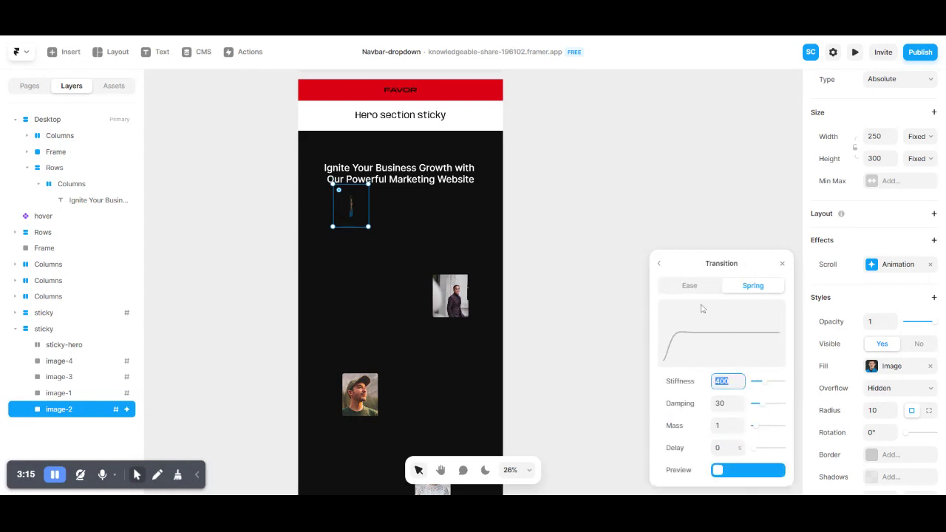
pyautogui.click(689, 279)
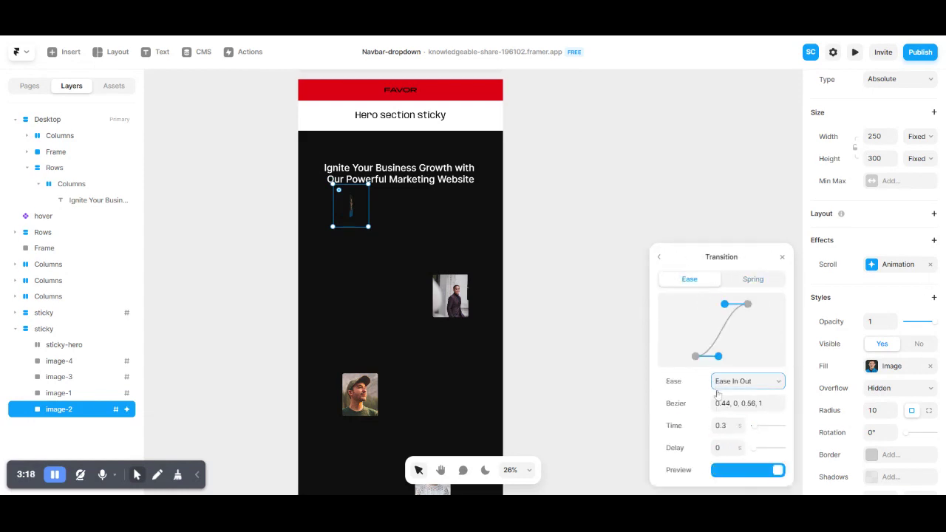
pyautogui.press('Up')
pyautogui.click(723, 425)
pyautogui.write('0')
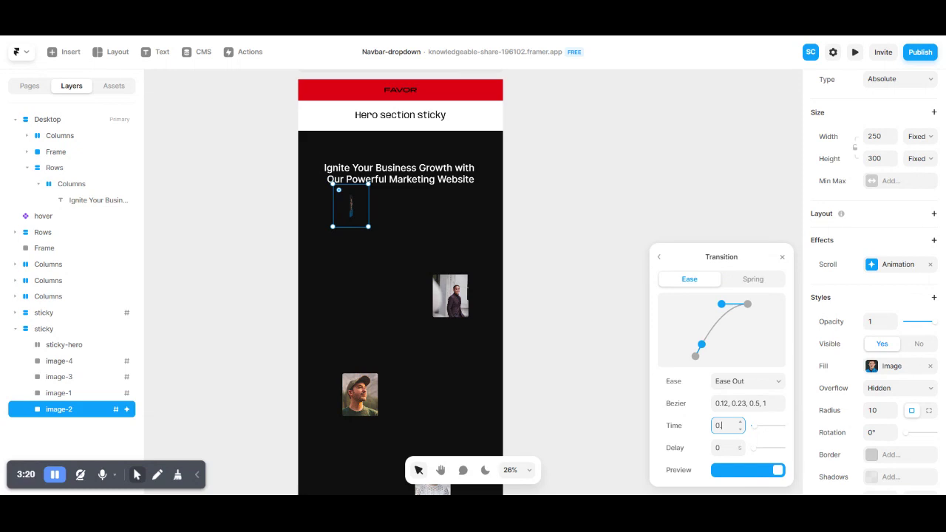
pyautogui.press('Return')
pyautogui.click(659, 257)
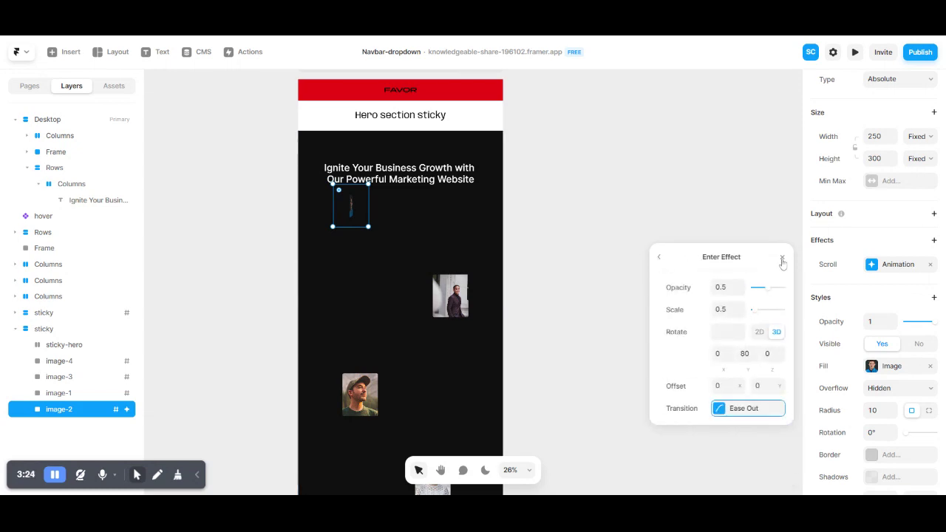
# Step: Give the dark-suited man's photo an Appear effect triggered by #card2 at mid-viewport, no exit
pyautogui.click(590, 262)
pyautogui.click(465, 301)
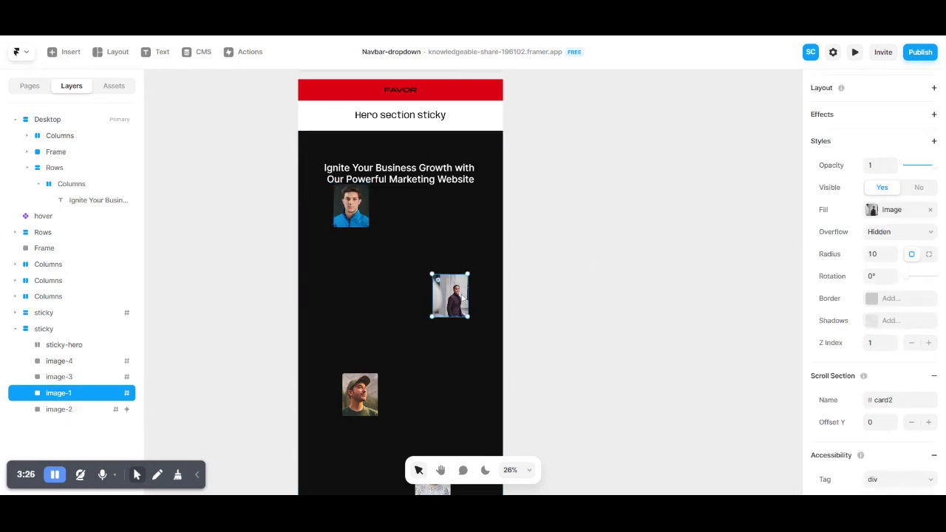
pyautogui.scroll(-2, 896, 409)
pyautogui.scroll(4, 887, 402)
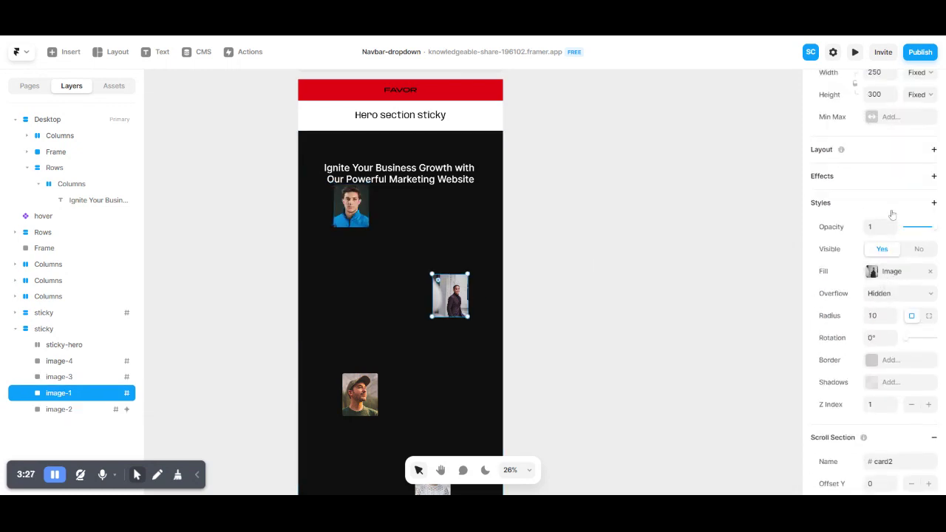
pyautogui.click(934, 178)
pyautogui.click(894, 186)
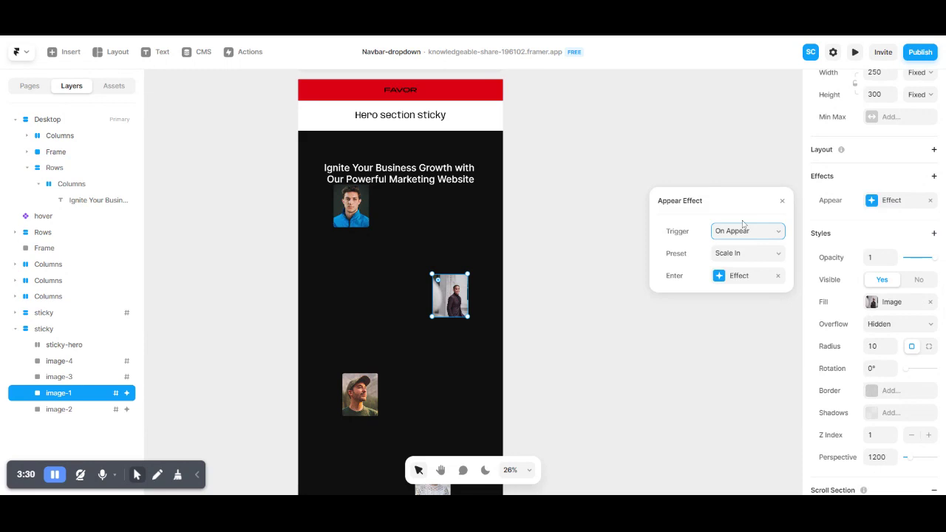
pyautogui.click(743, 245)
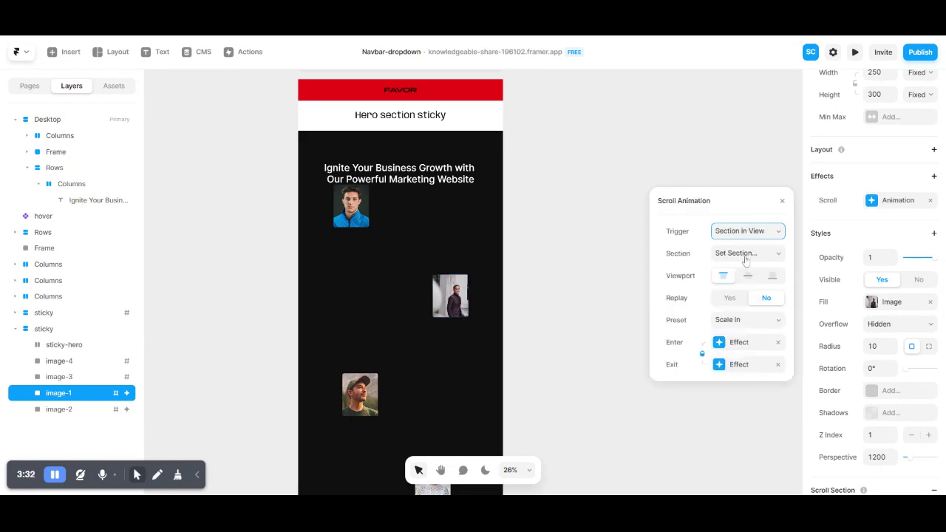
pyautogui.click(746, 302)
pyautogui.click(747, 275)
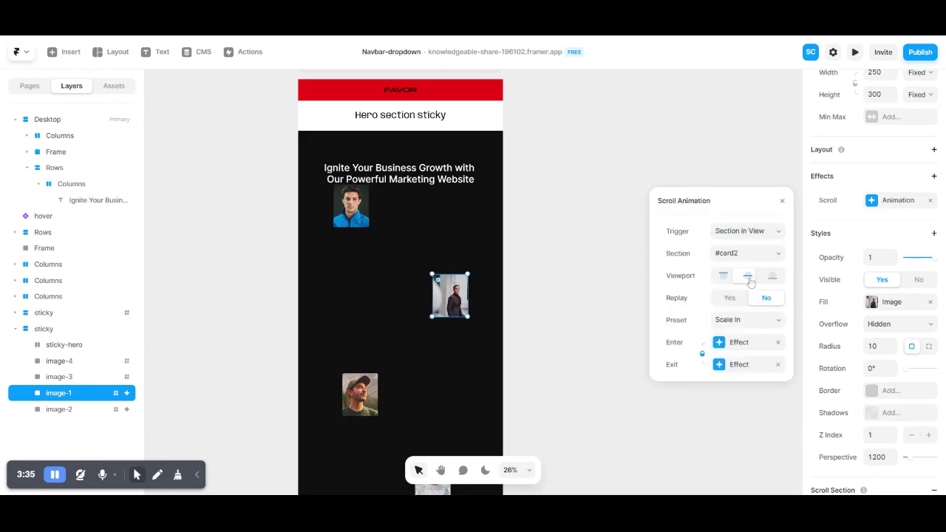
pyautogui.click(778, 365)
# Step: Set its entrance to 0.5 opacity with a 0.9-second Ease Out transition
pyautogui.click(740, 343)
pyautogui.write('0.5')
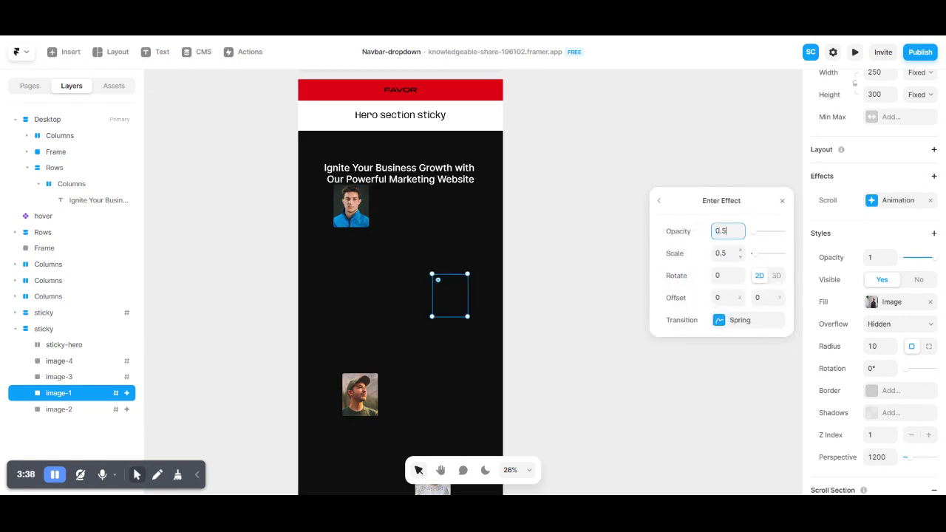
pyautogui.click(706, 244)
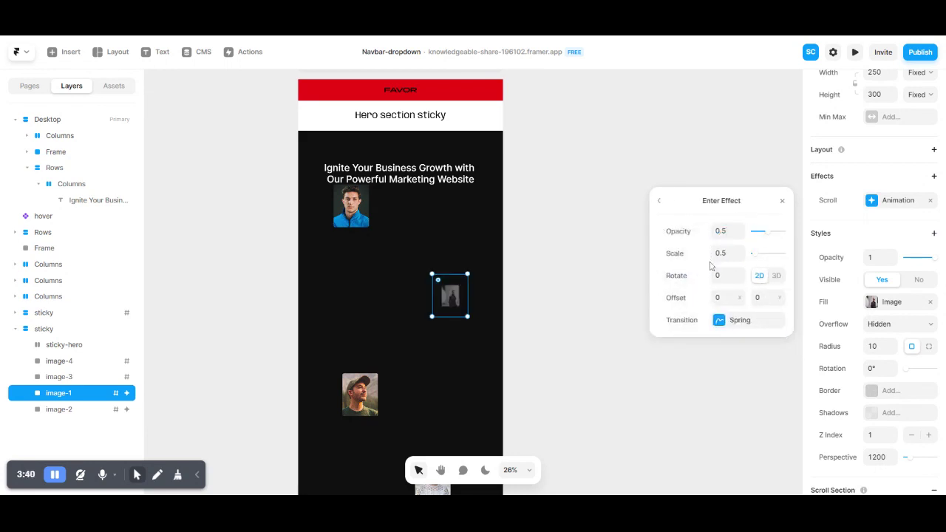
pyautogui.click(730, 321)
pyautogui.click(689, 223)
pyautogui.click(724, 369)
pyautogui.write('0.9')
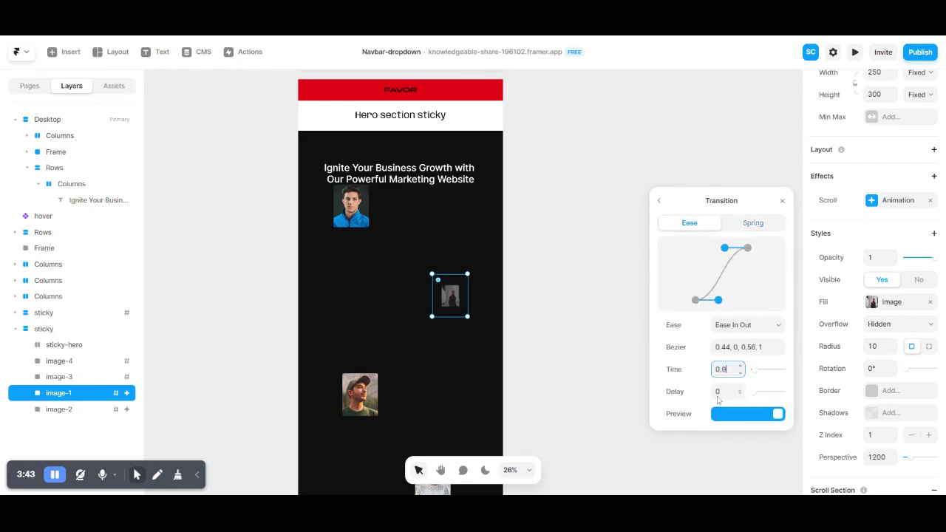
pyautogui.click(700, 381)
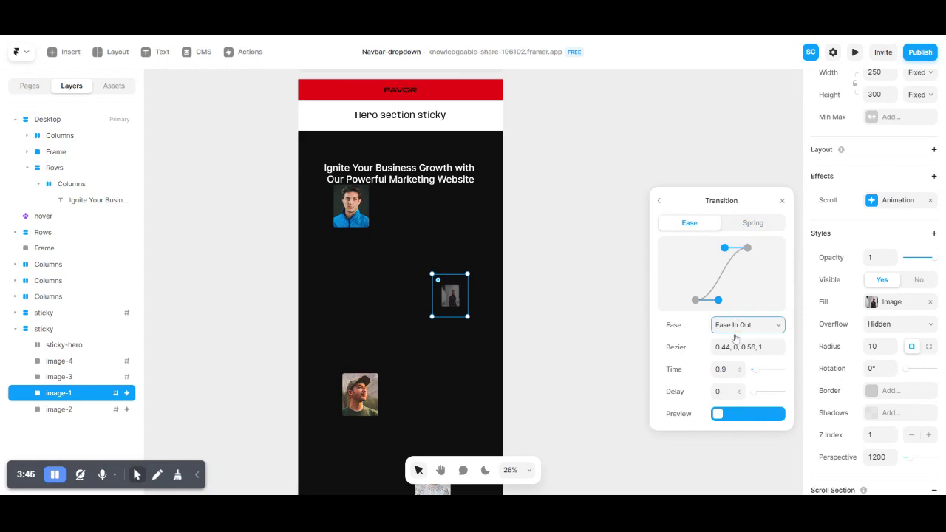
pyautogui.click(659, 201)
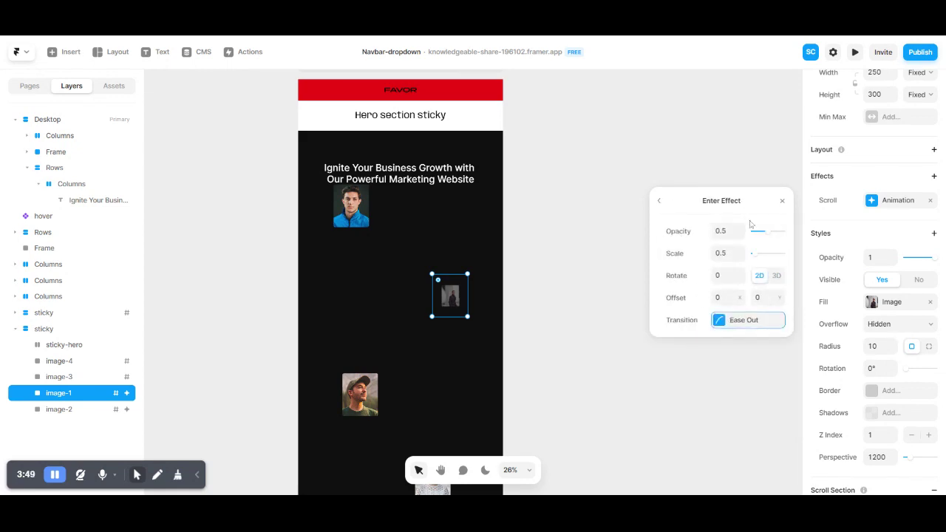
pyautogui.click(781, 202)
pyautogui.click(374, 386)
# Step: Add a -80° 3D Y-axis rotation to the dark-suited man's entrance effect
pyautogui.scroll(-2, 644, 348)
pyautogui.click(452, 222)
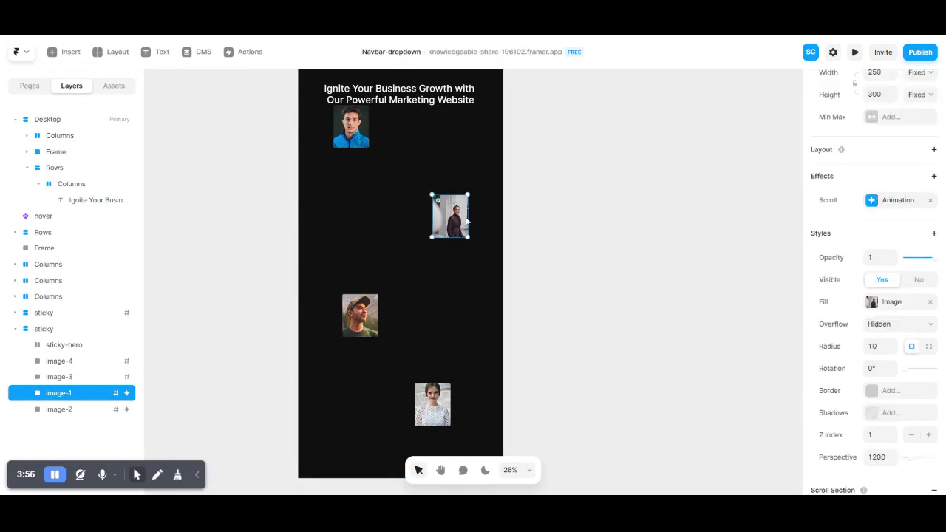
pyautogui.click(896, 201)
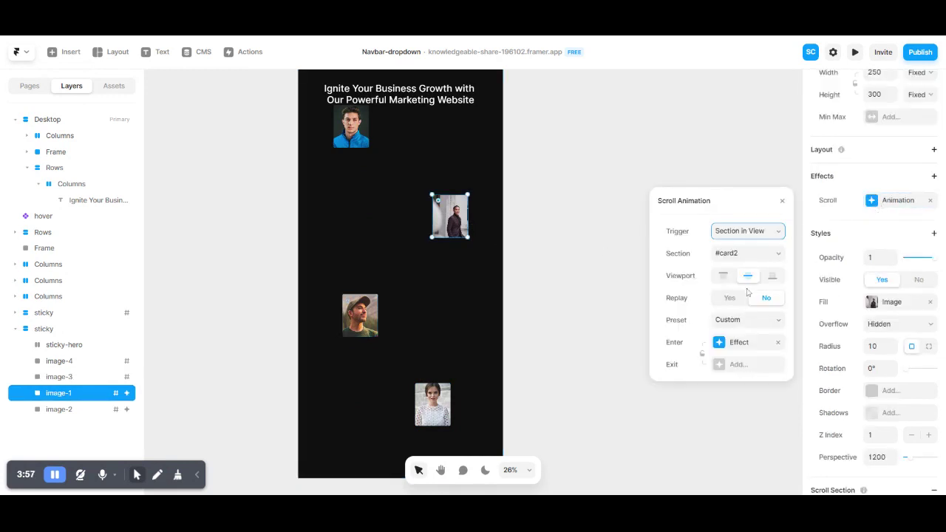
pyautogui.click(739, 344)
pyautogui.click(776, 276)
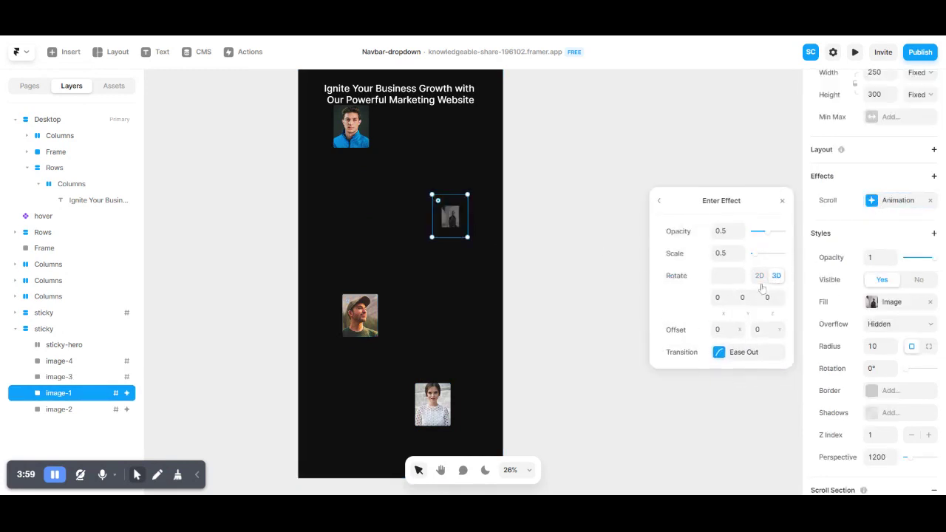
pyautogui.click(745, 297)
pyautogui.press('Return')
pyautogui.click(360, 316)
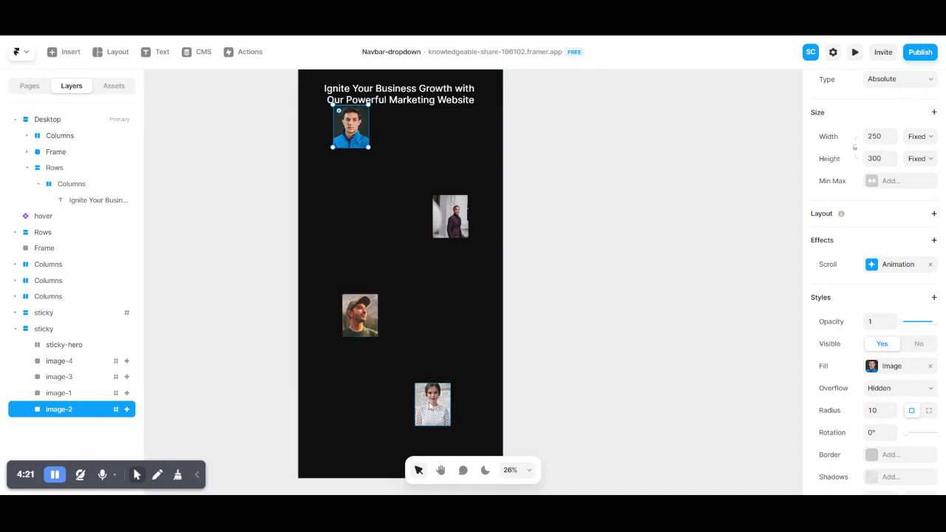
# Step: Switch the Rows container's overflow from Hidden to Visible, then select the Desktop frame
pyautogui.scroll(3, 298, 340)
pyautogui.click(419, 135)
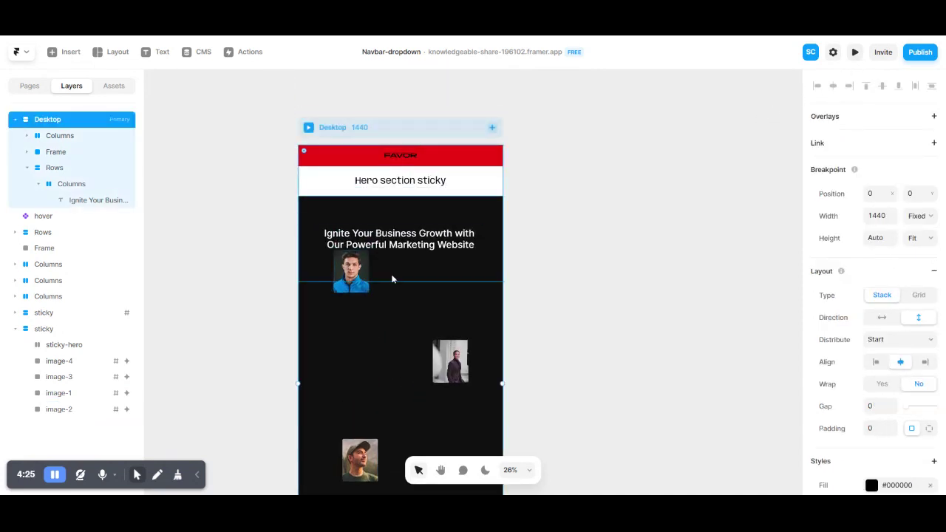
pyautogui.click(418, 344)
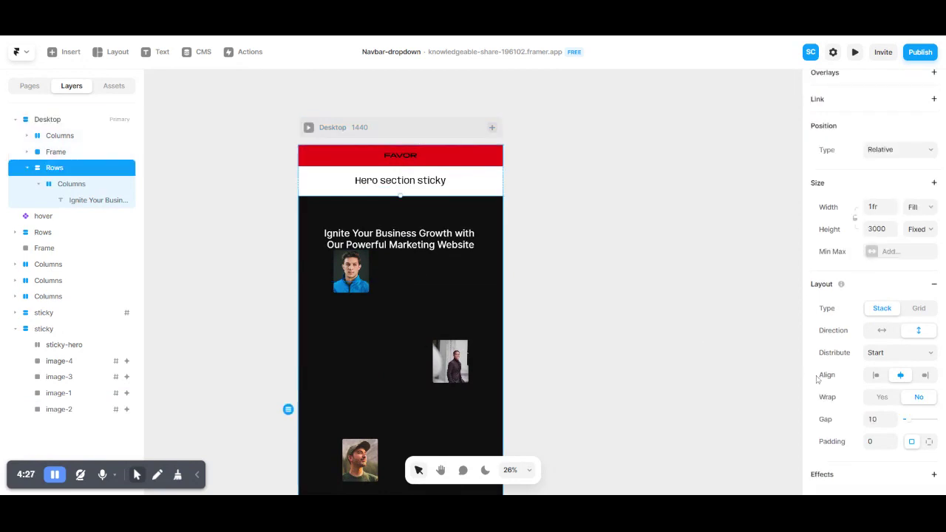
pyautogui.scroll(-3, 819, 380)
pyautogui.scroll(-5, 843, 380)
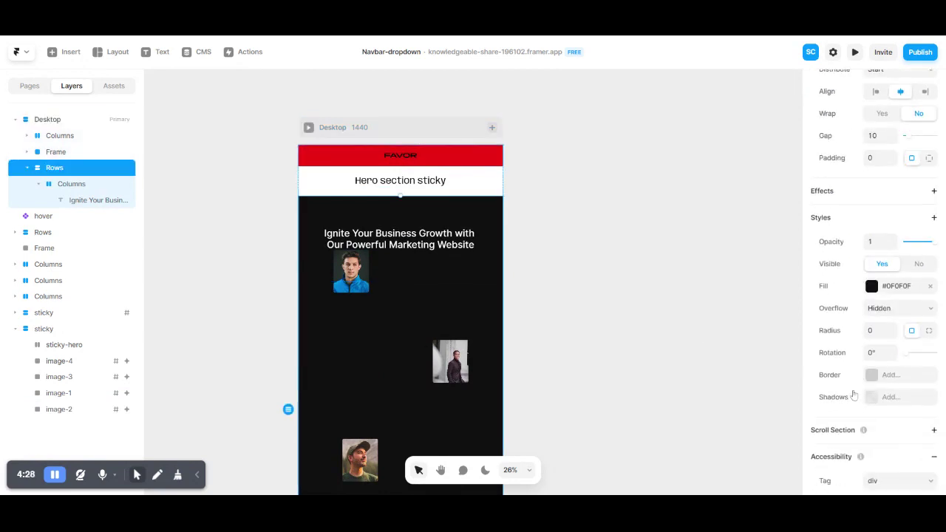
pyautogui.click(878, 319)
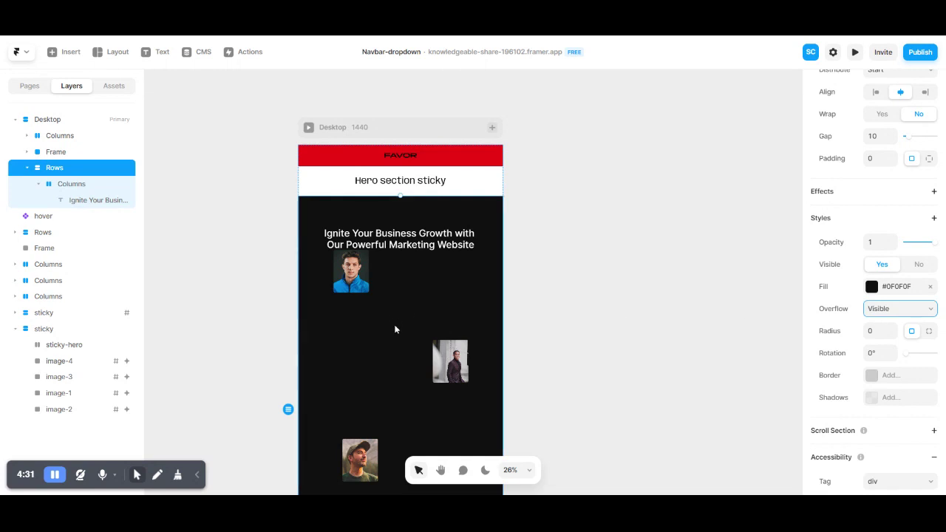
pyautogui.click(407, 129)
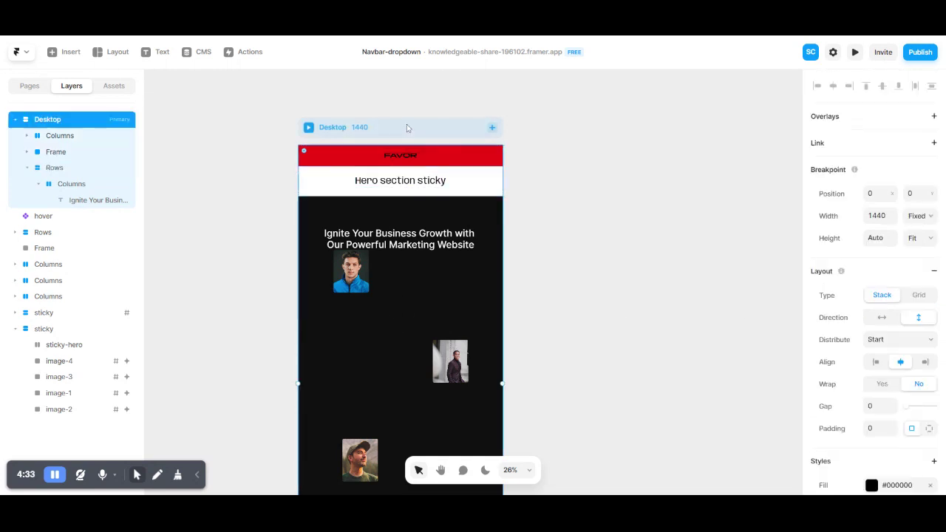
pyautogui.scroll(-1, 868, 364)
pyautogui.scroll(-2, 868, 364)
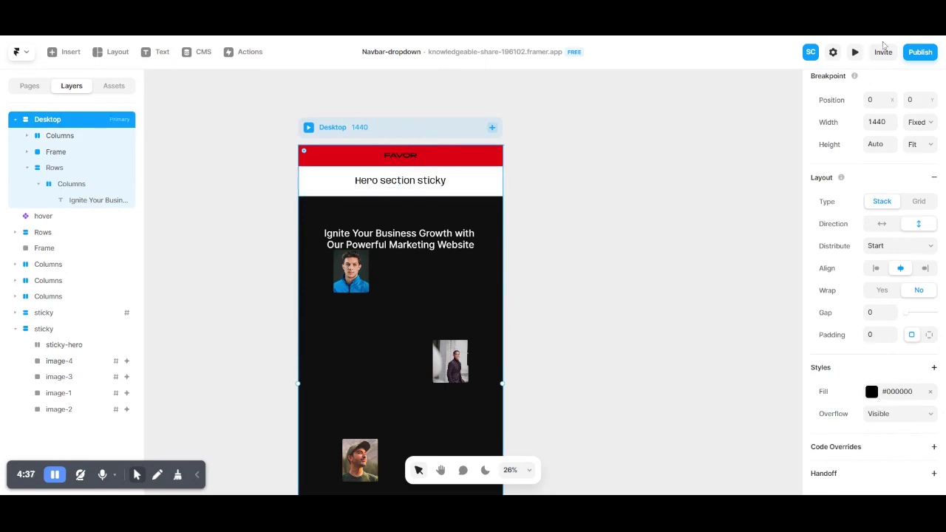
# Step: Preview the page and scroll down into the dark hero section
pyautogui.click(855, 52)
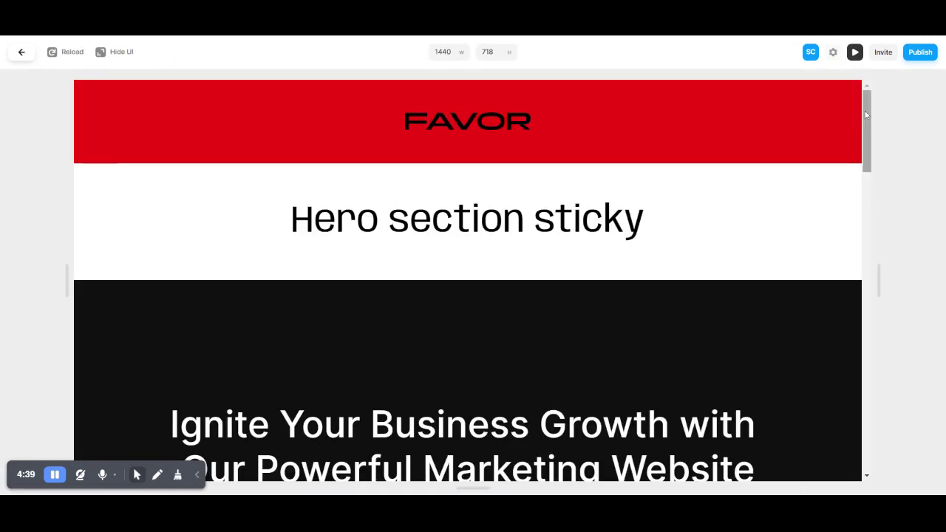
pyautogui.moveTo(866, 111)
pyautogui.mouseDown()
pyautogui.moveTo(861, 405)
pyautogui.moveTo(862, 116)
pyautogui.mouseUp()
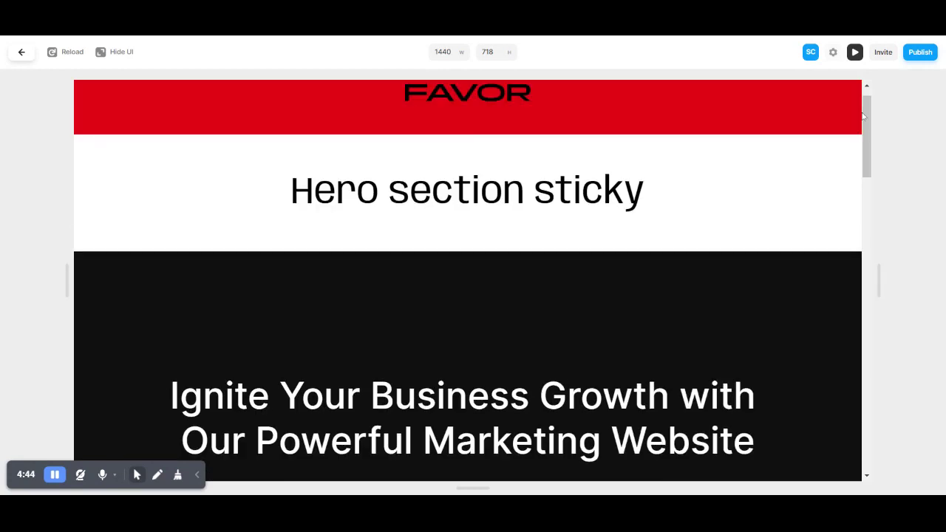
# Step: Close the preview and recheck the blue-jacket photo's card1 entrance effect
pyautogui.click(23, 54)
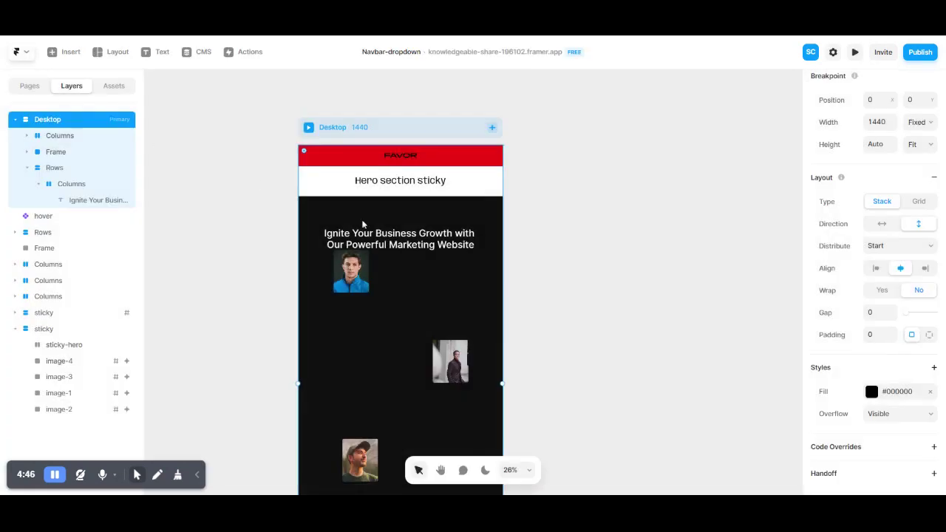
pyautogui.click(341, 276)
pyautogui.click(866, 266)
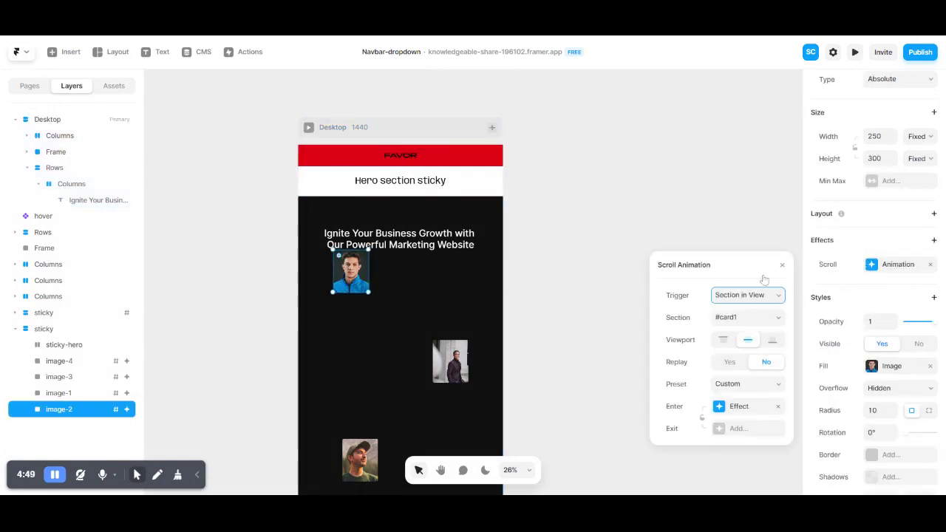
pyautogui.click(736, 407)
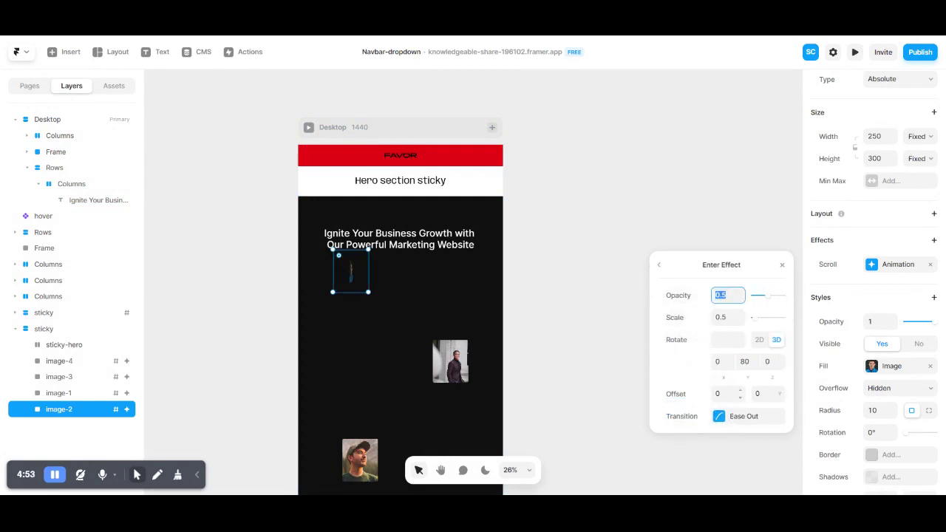
pyautogui.click(659, 268)
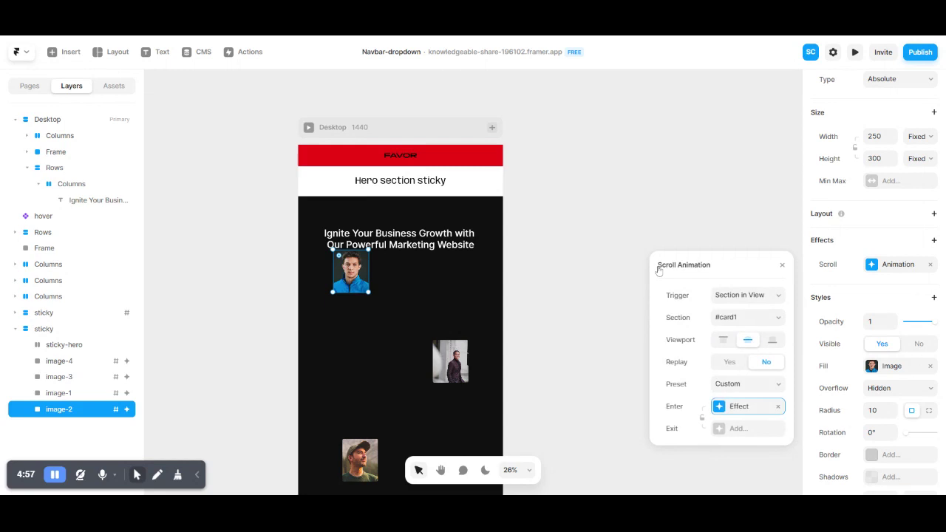
pyautogui.hotkey('ctrl', 'z')
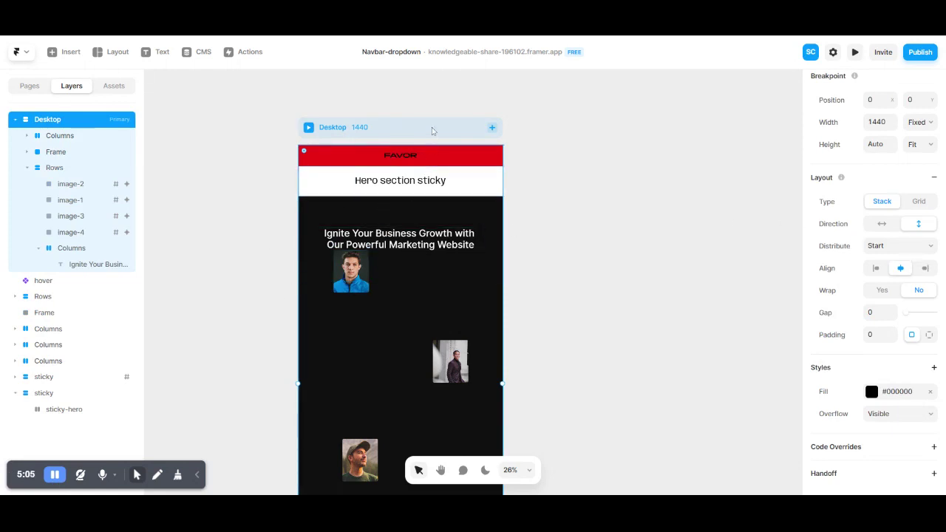
# Step: Preview the page and scroll down past the sticky dark headline to watch the photos animate in
pyautogui.click(856, 52)
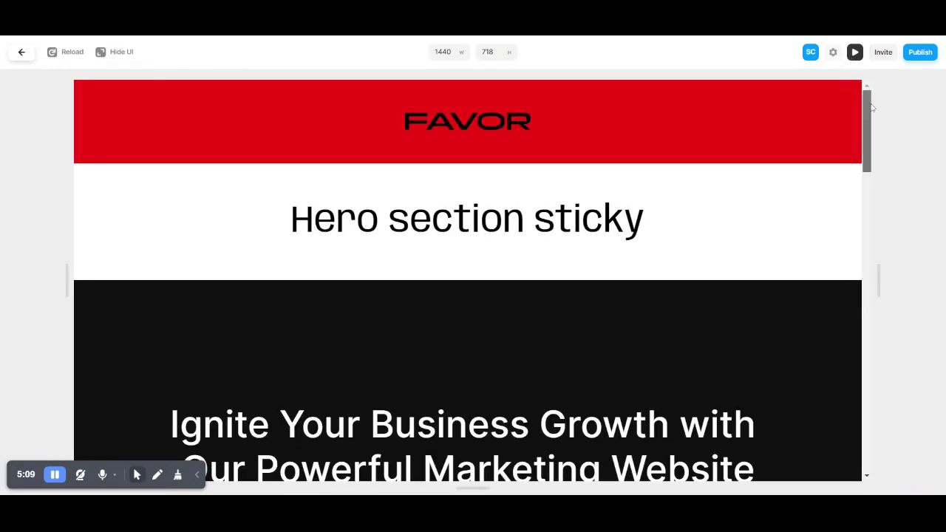
pyautogui.moveTo(867, 109); pyautogui.dragTo(849, 406)
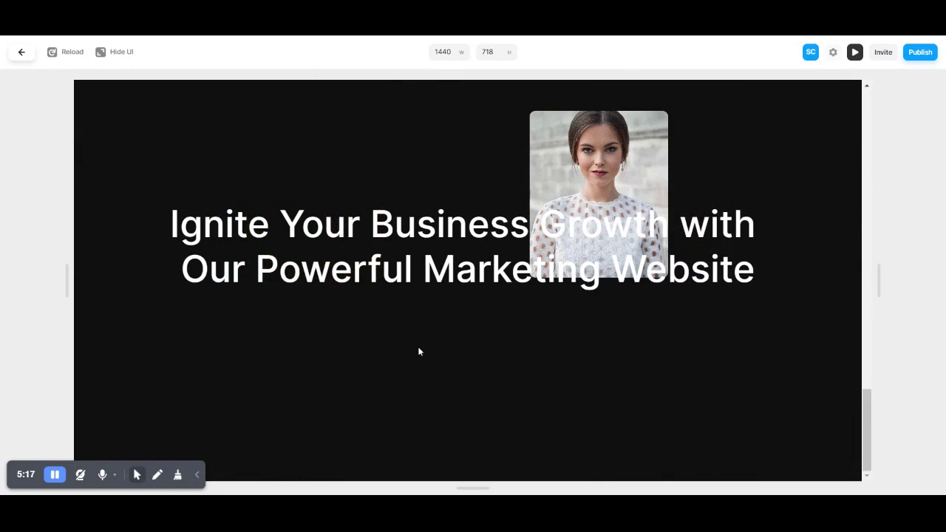